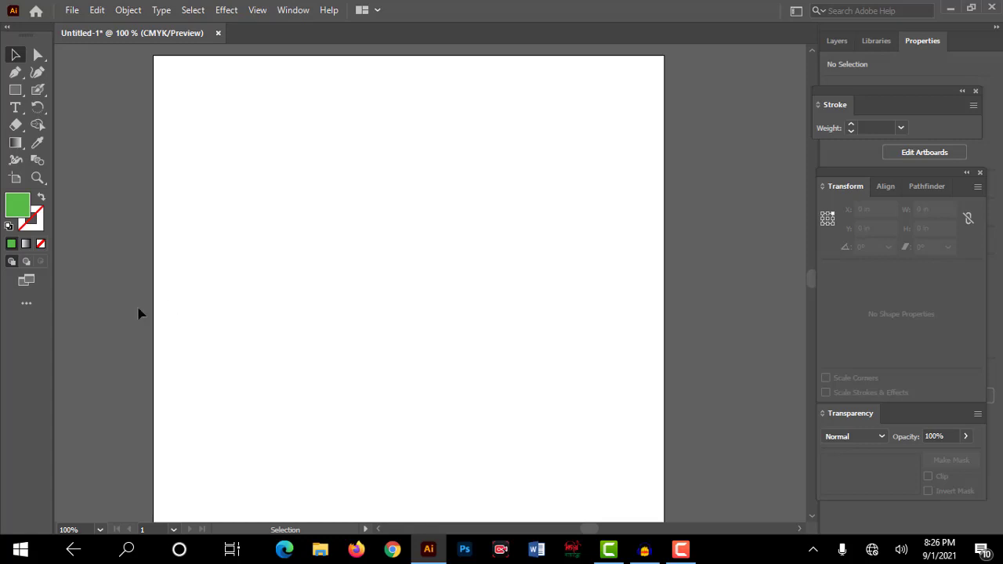
Open the Paintbrush flyout to reveal the Paintbrush, Blob Brush and Pencil tools.
left_click_drag(38, 89, 116, 107)
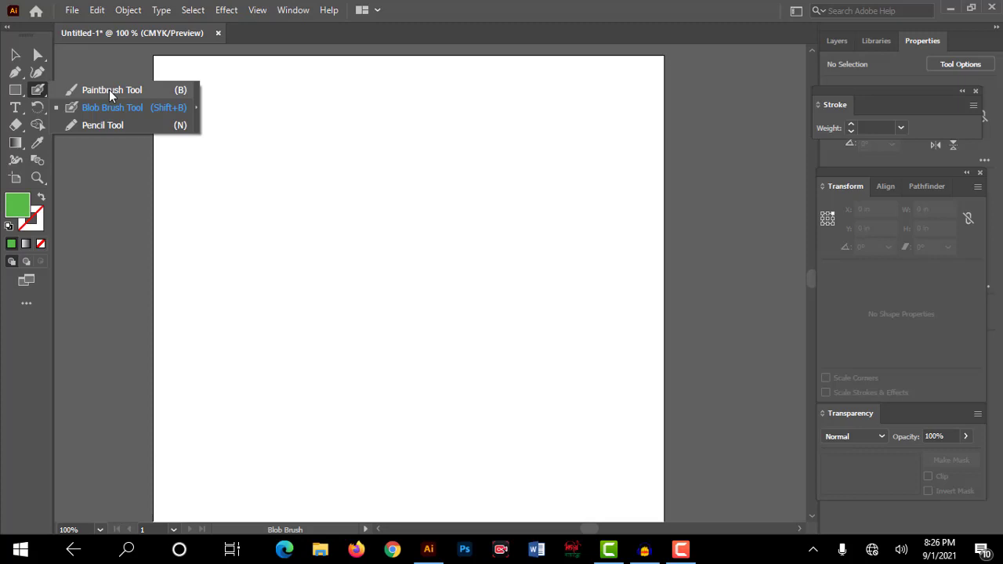
Paint a closed freehand blob on the artboard with the Paintbrush Tool.
left_click(109, 89)
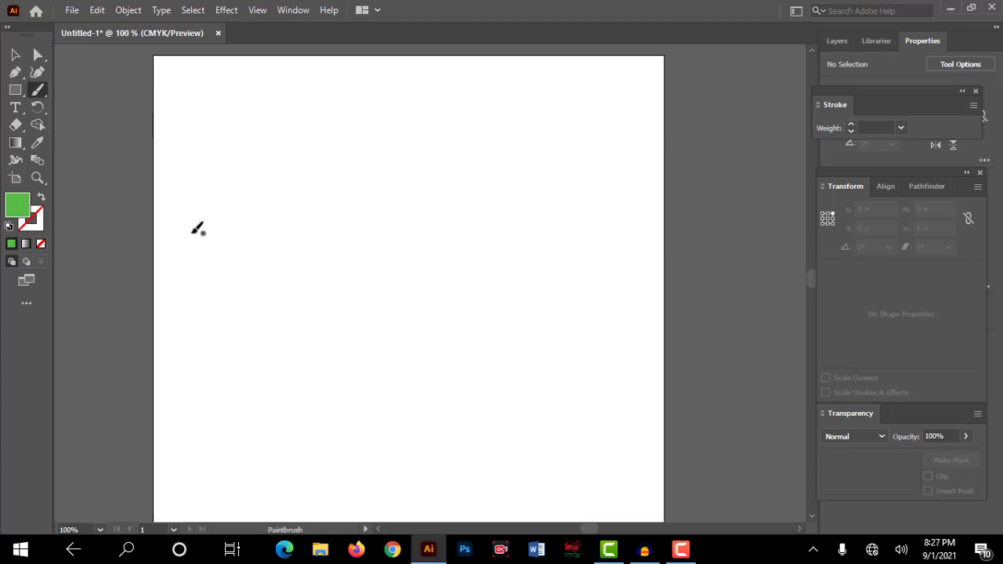
mouse_move(219, 229)
left_mouse_down()
mouse_move(290, 181)
mouse_move(494, 322)
mouse_move(413, 401)
mouse_move(288, 389)
mouse_move(231, 349)
mouse_move(257, 268)
mouse_move(220, 227)
left_mouse_up()
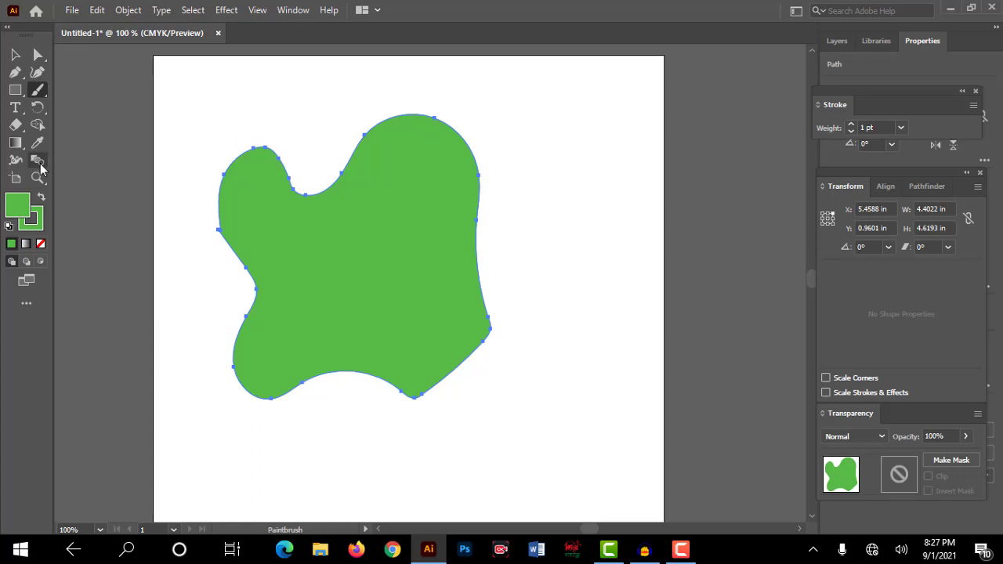
Remove the blob's fill and make its outline light green from the Color panel.
left_click(45, 242)
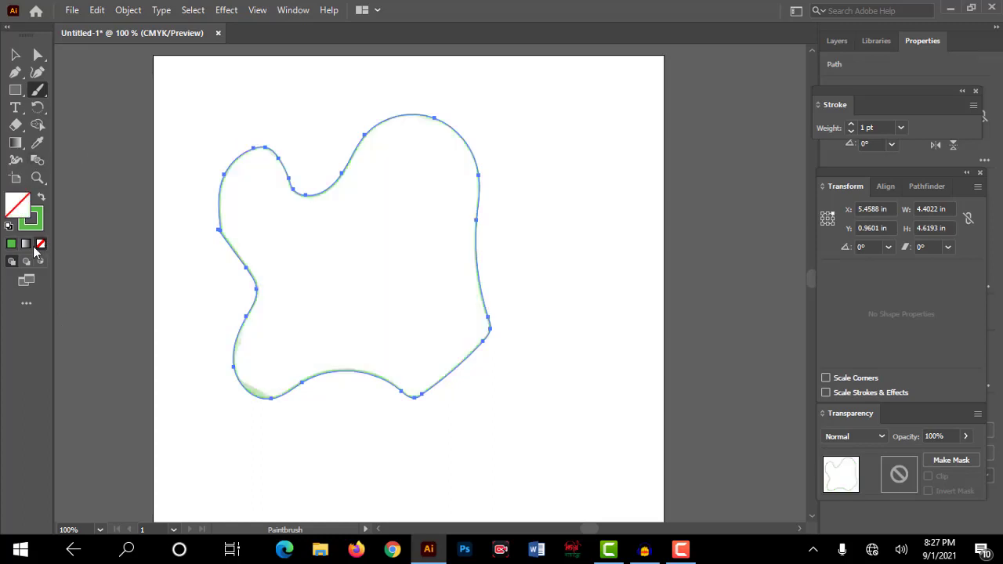
left_click(42, 222)
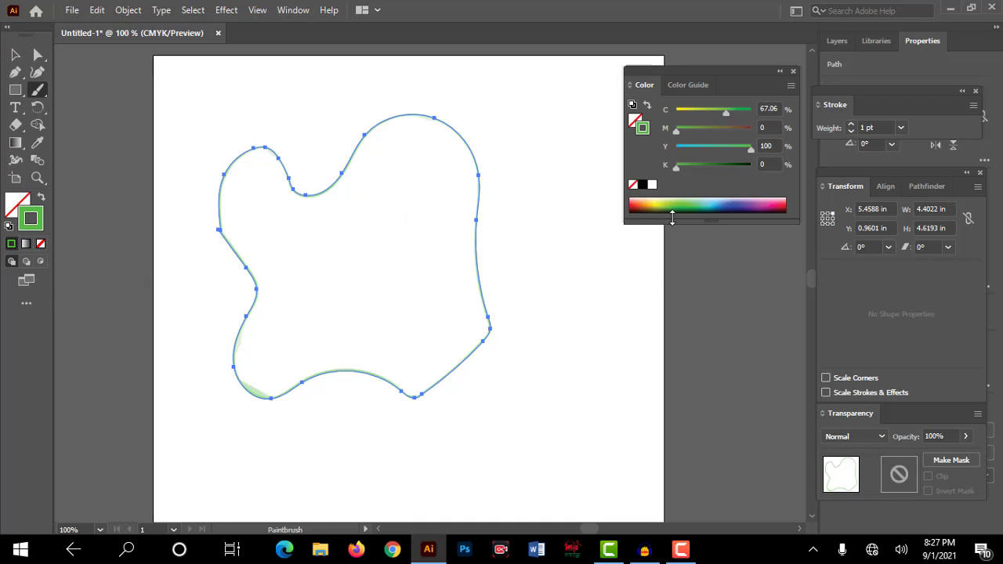
left_click(770, 203)
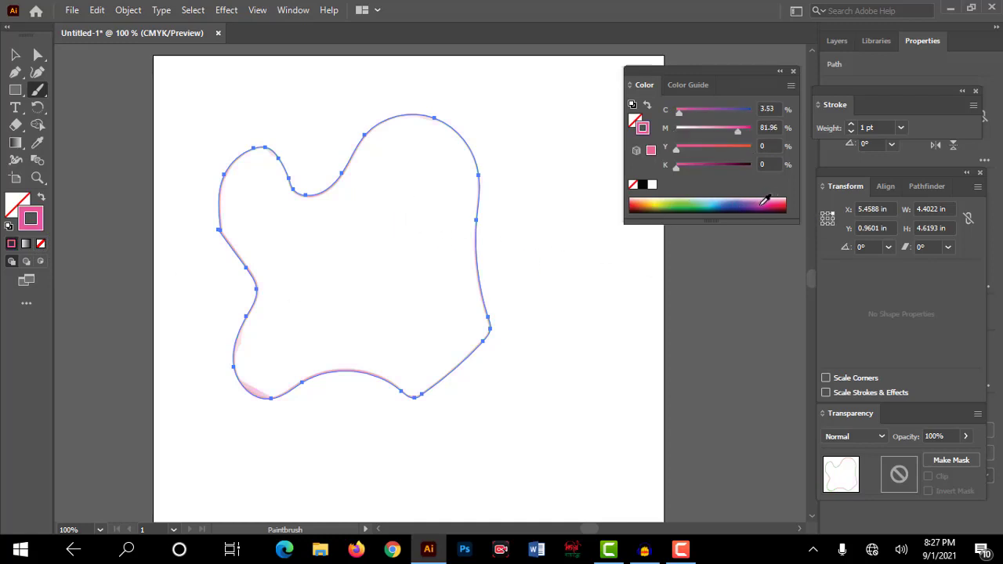
left_click(693, 202)
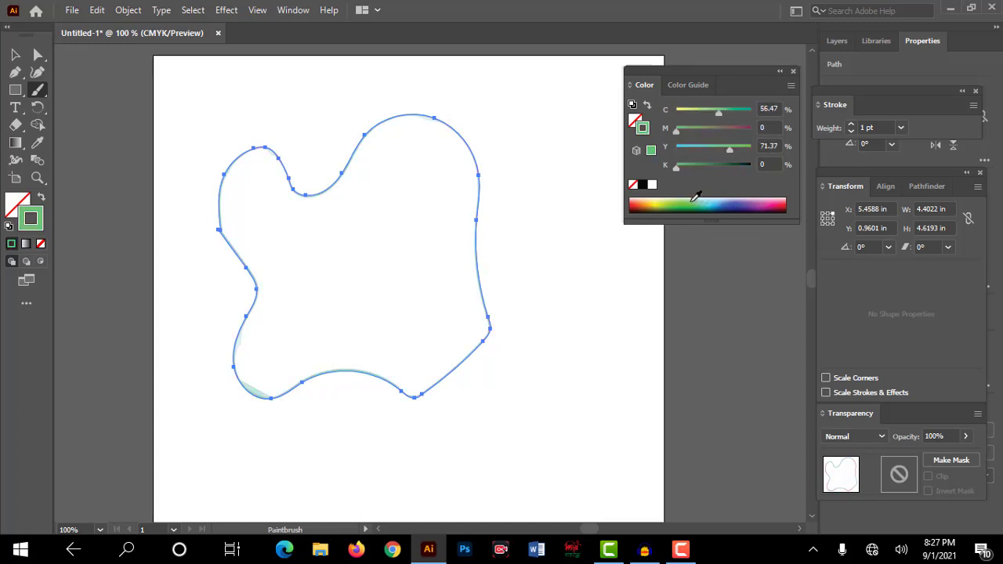
Move the blob down and to the right, then deselect it.
left_click(15, 54)
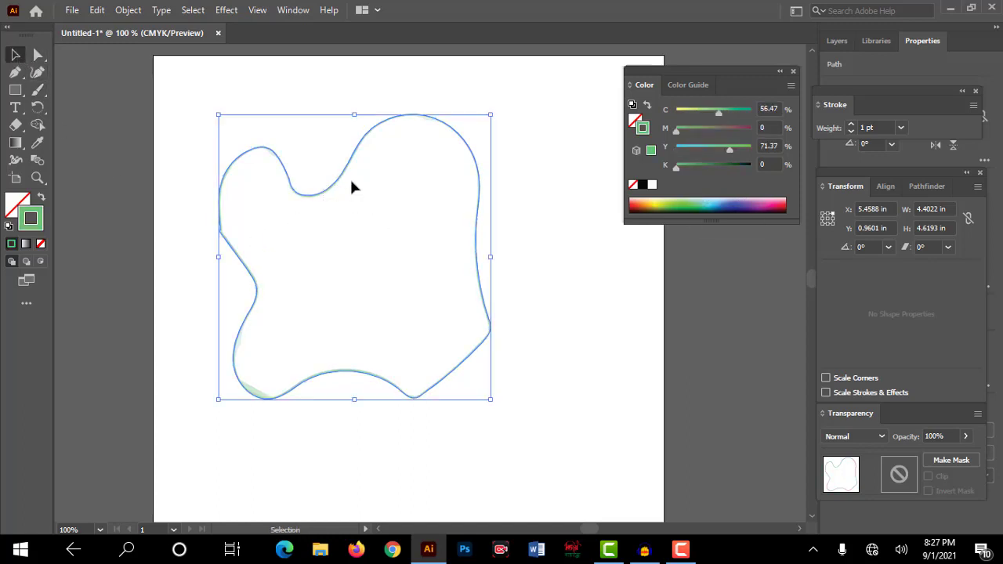
left_click_drag(351, 183, 436, 249)
left_click(183, 174)
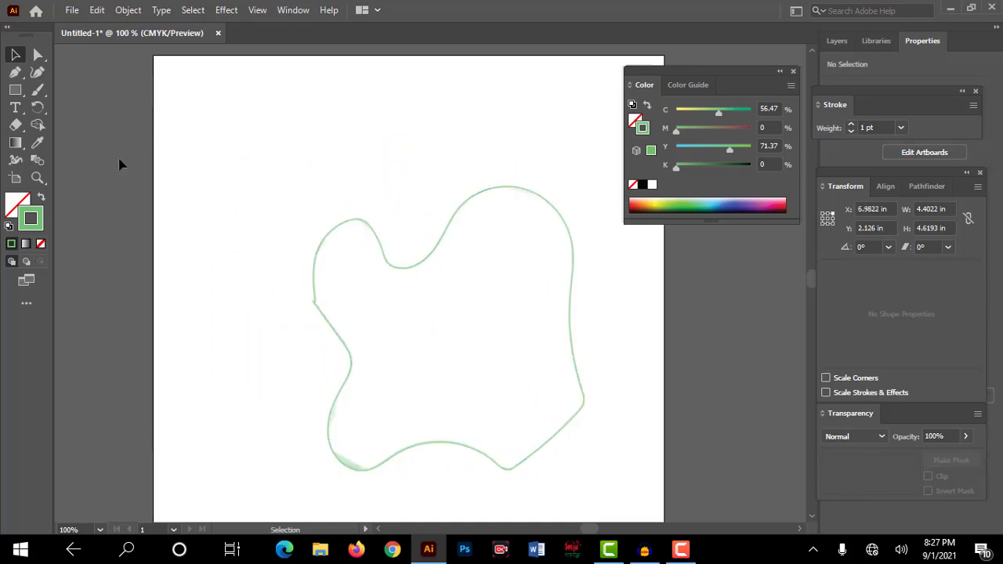
left_click(37, 89)
Paint six curved green Paintbrush arcs around the blob, including a short one crossing it.
left_click_drag(354, 124, 223, 292)
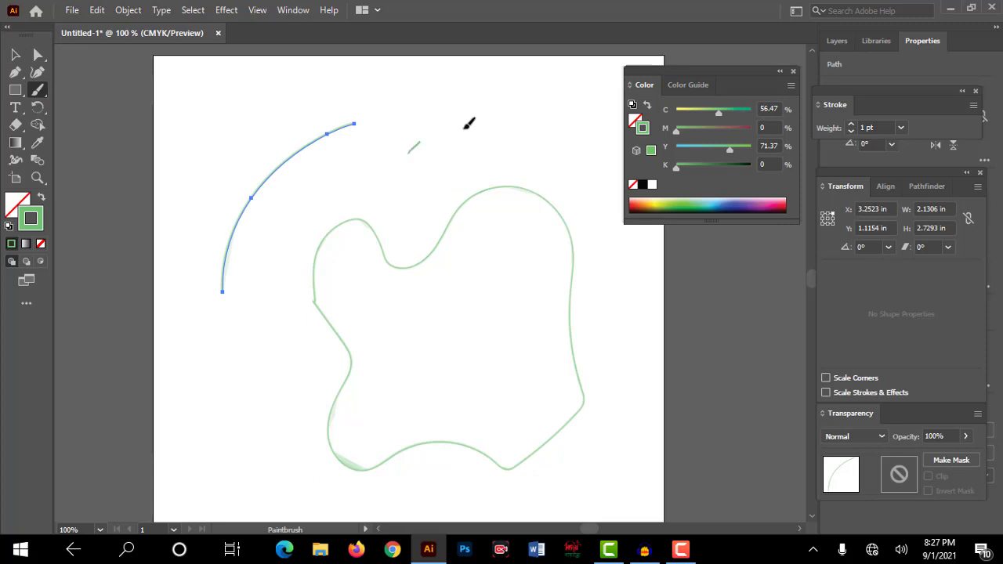
left_click_drag(468, 123, 531, 261)
left_click_drag(278, 310, 225, 451)
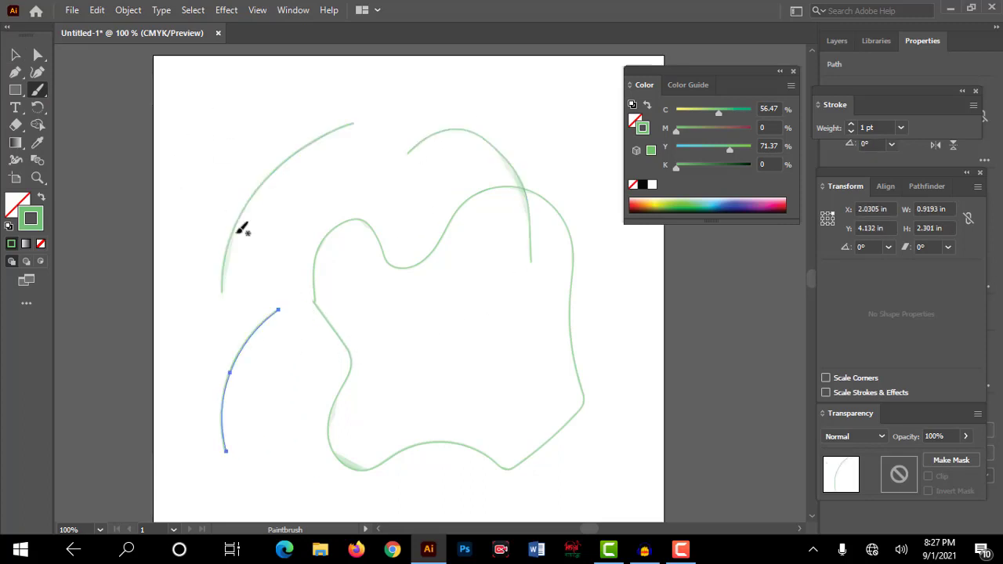
left_click_drag(262, 103, 196, 244)
mouse_move(390, 119)
left_mouse_down()
mouse_move(315, 196)
mouse_move(282, 248)
left_mouse_up()
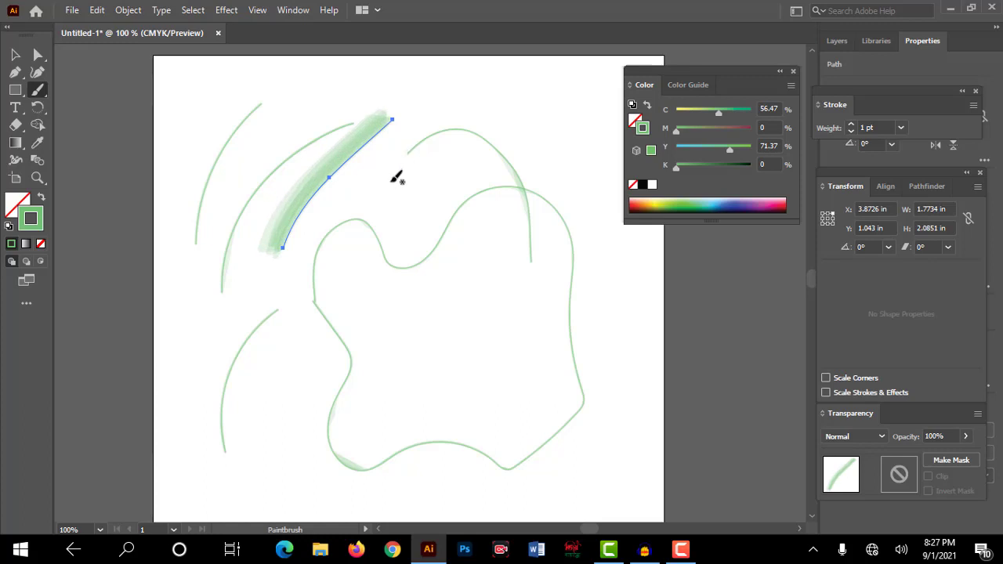
left_click_drag(391, 182, 356, 304)
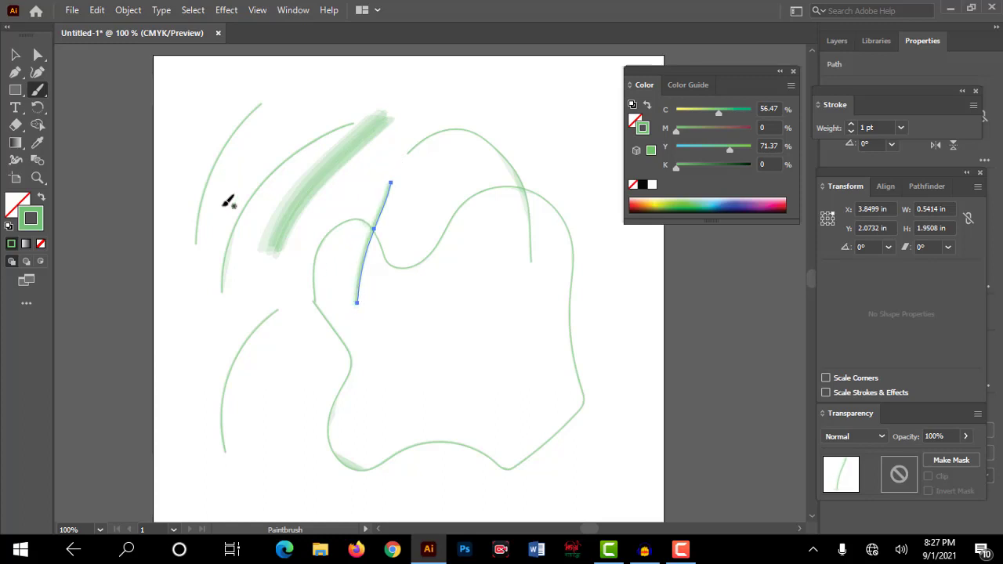
left_click(293, 10)
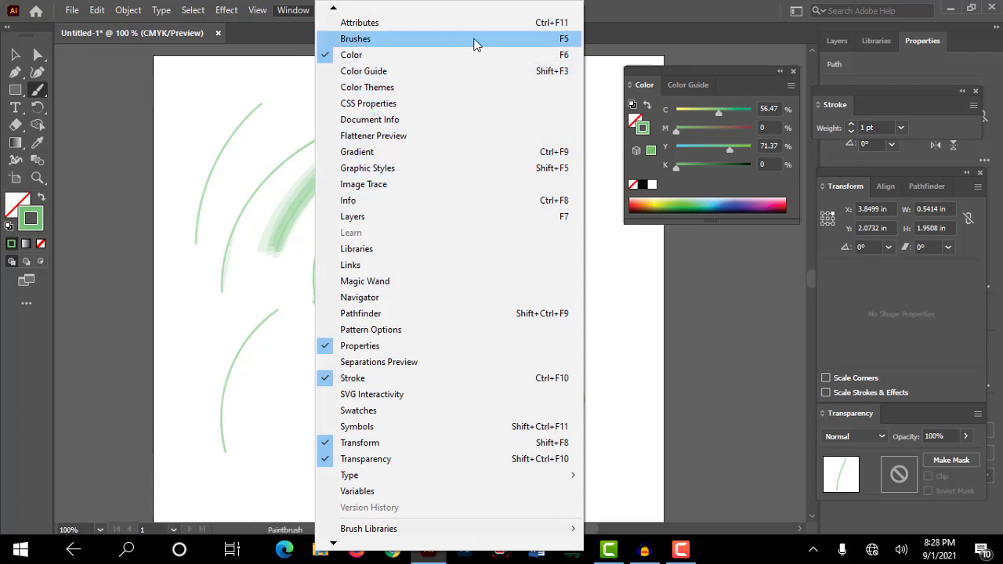
Give the short stroke crossing the blob the 4.50 brush from the Brushes panel.
left_click(521, 48)
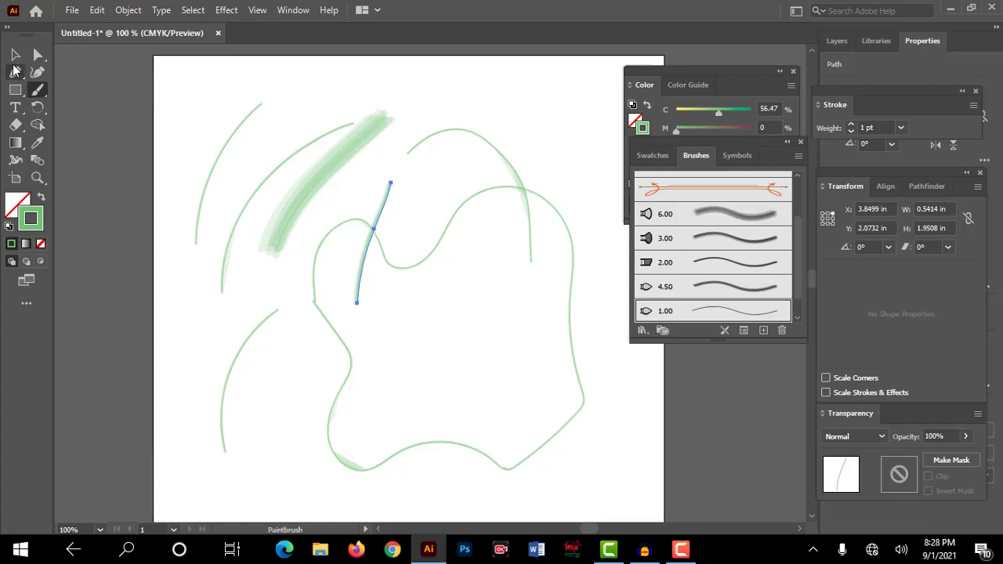
left_click(15, 55)
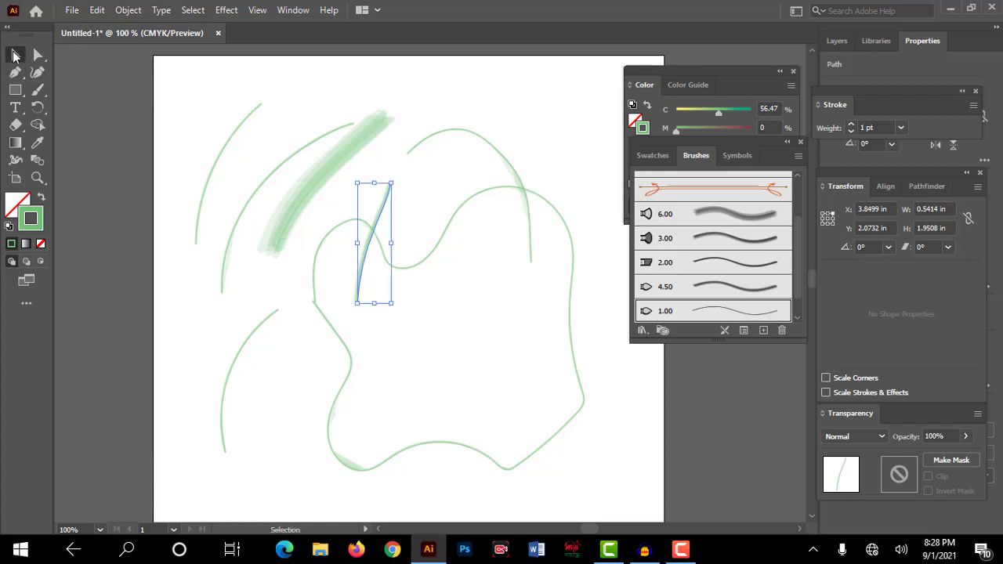
left_click(729, 242)
left_click(742, 215)
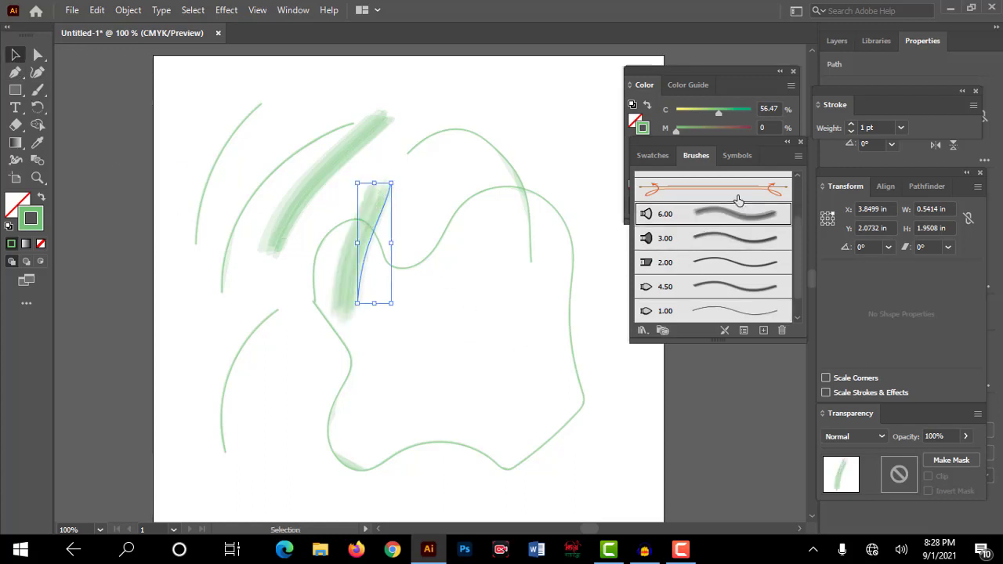
left_click(728, 190)
left_click(717, 287)
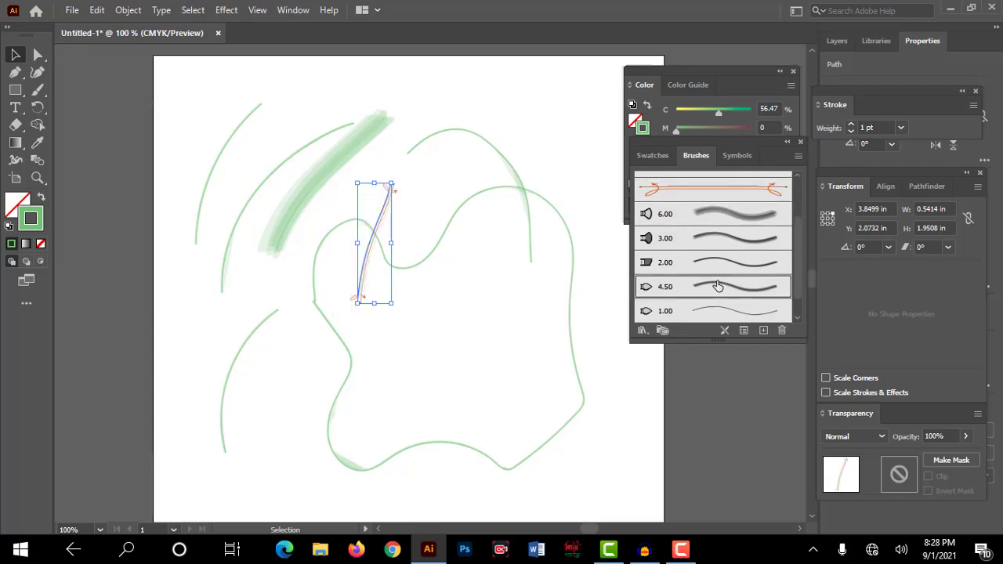
Apply a rough charcoal brush to the blob outline and set its stroke weight to 3 pt.
left_click(577, 375)
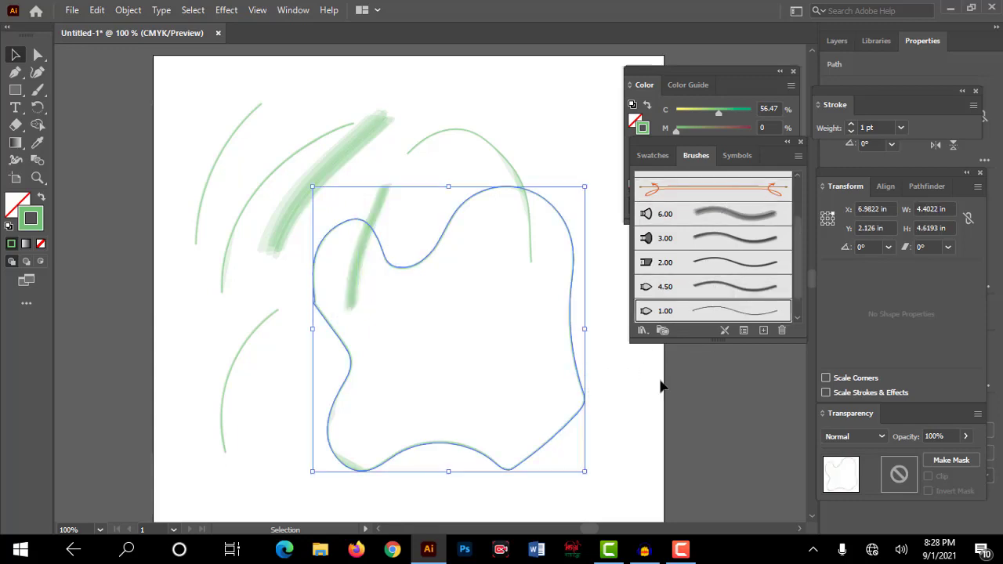
left_click(749, 221)
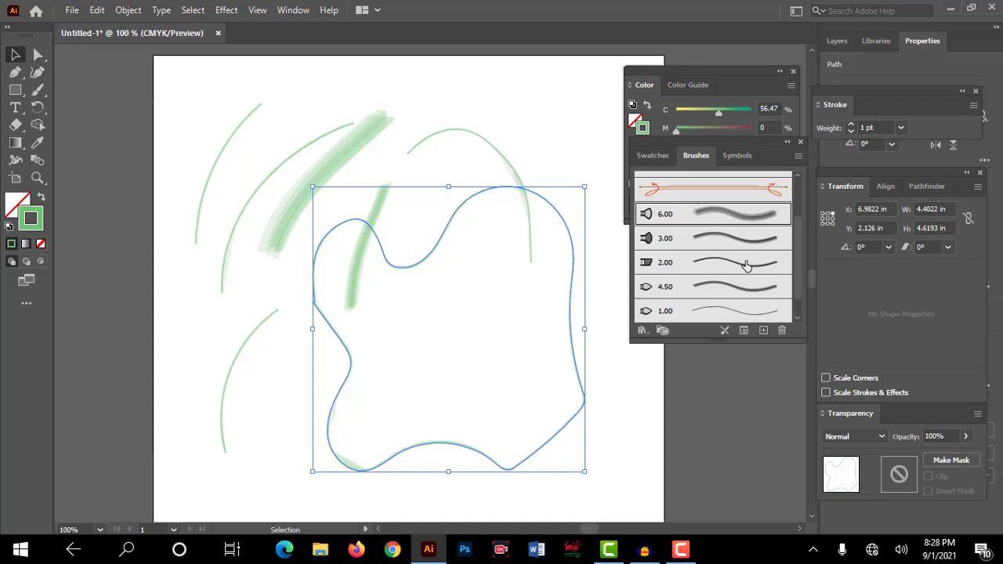
left_click(740, 217)
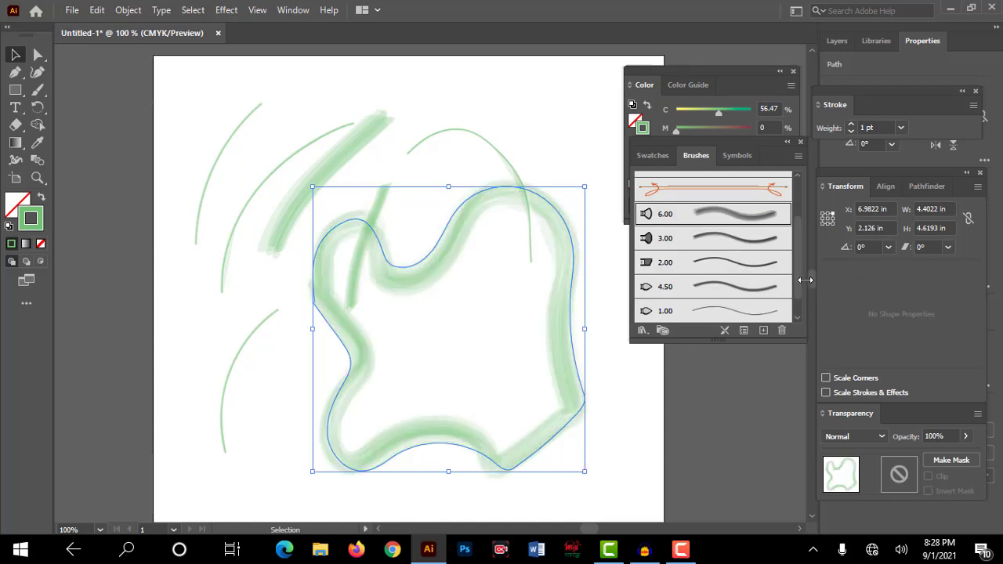
scroll(796, 267, "up", 3)
left_click(750, 231)
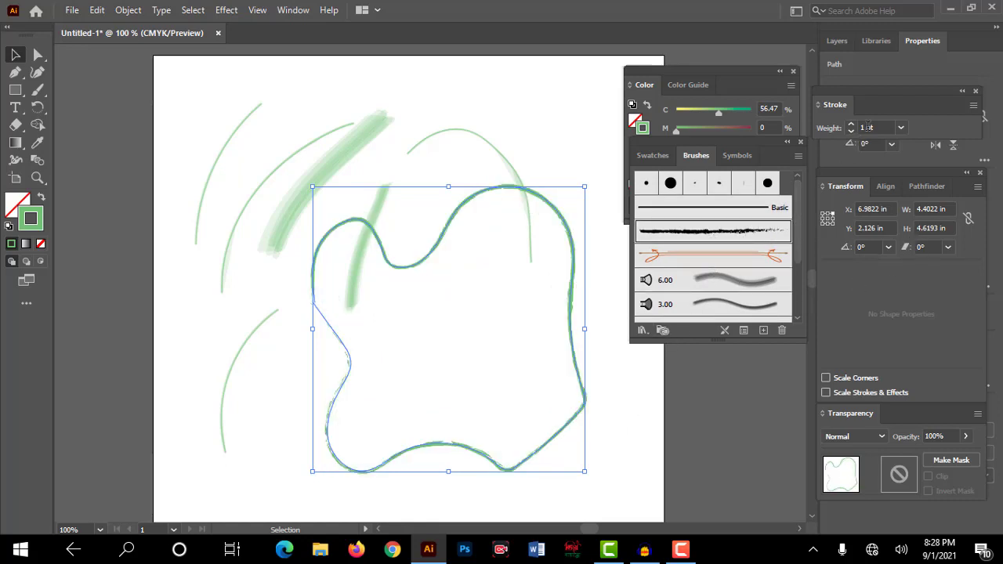
left_click(901, 129)
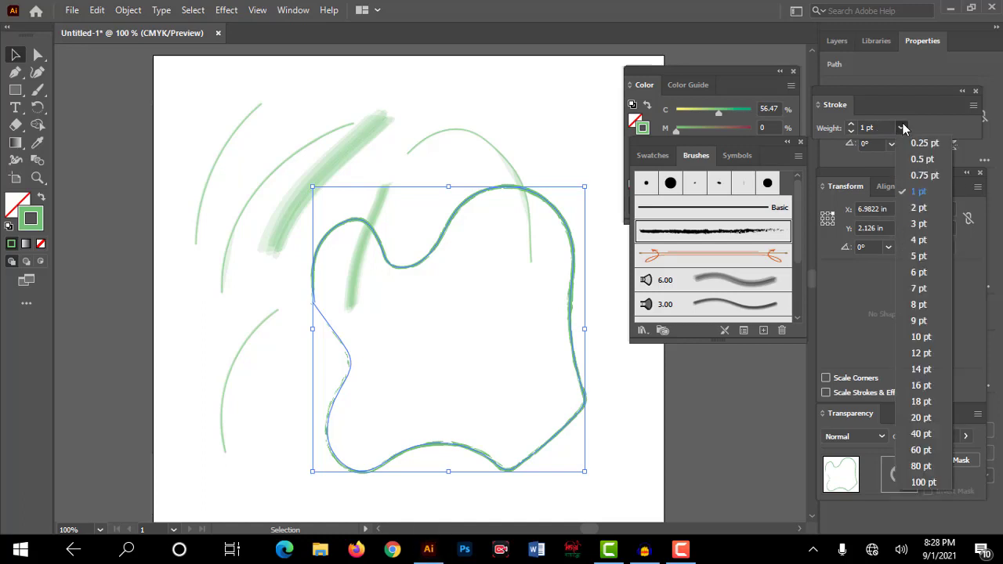
left_click(918, 255)
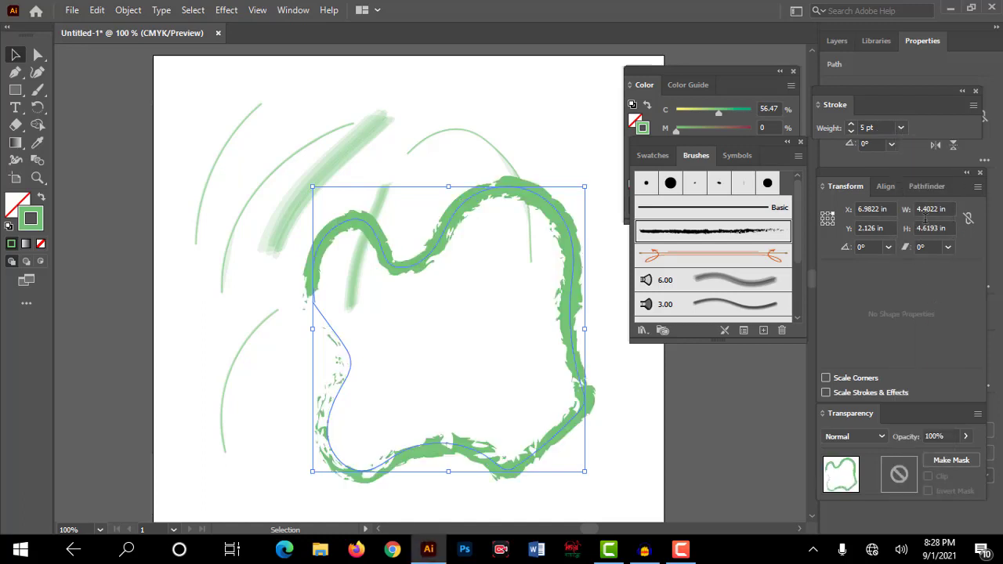
left_click(901, 129)
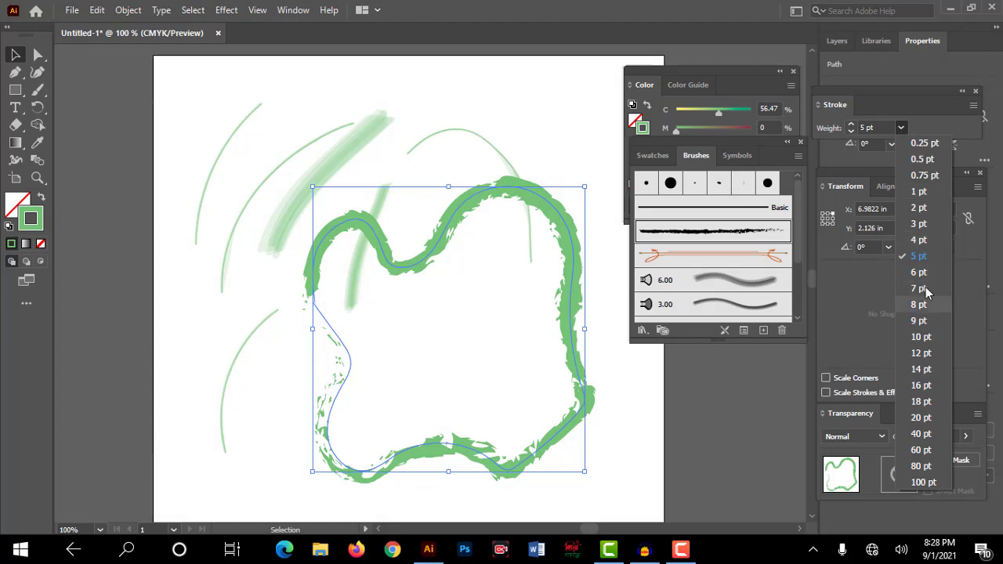
left_click(918, 224)
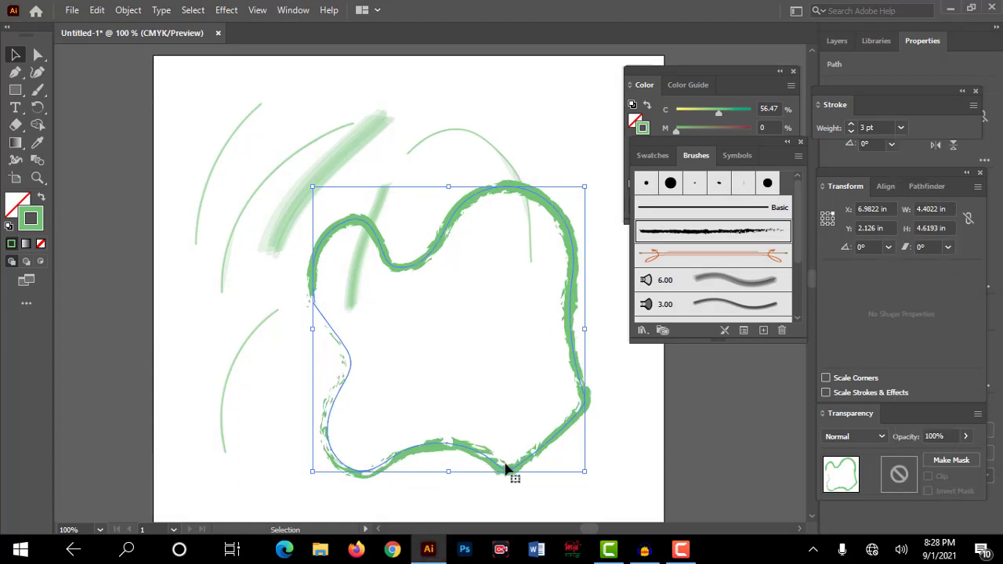
Try several brushes on the wavy path, settling on the broad soft 6.00 brush.
left_click(714, 265)
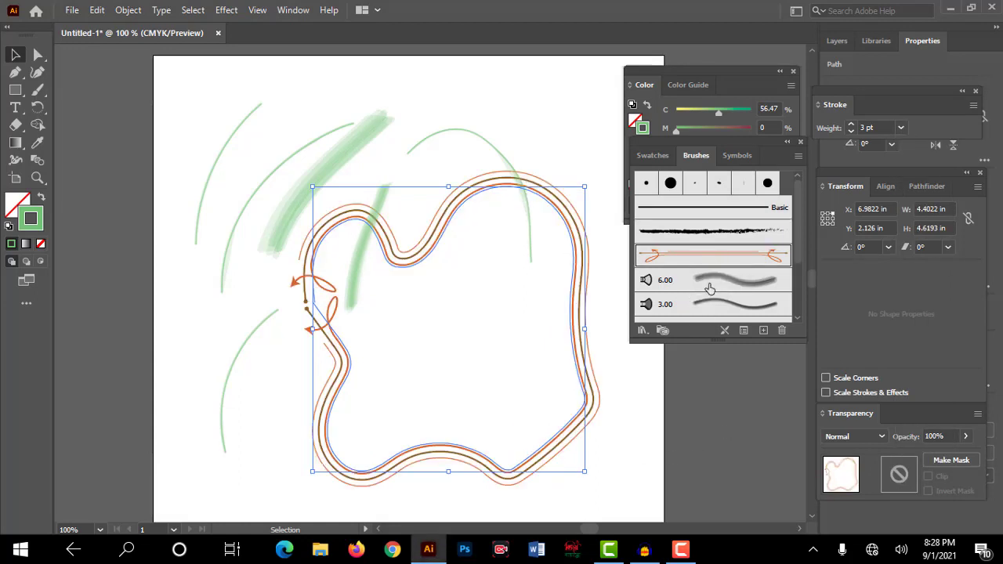
left_click(716, 231)
left_click(720, 210)
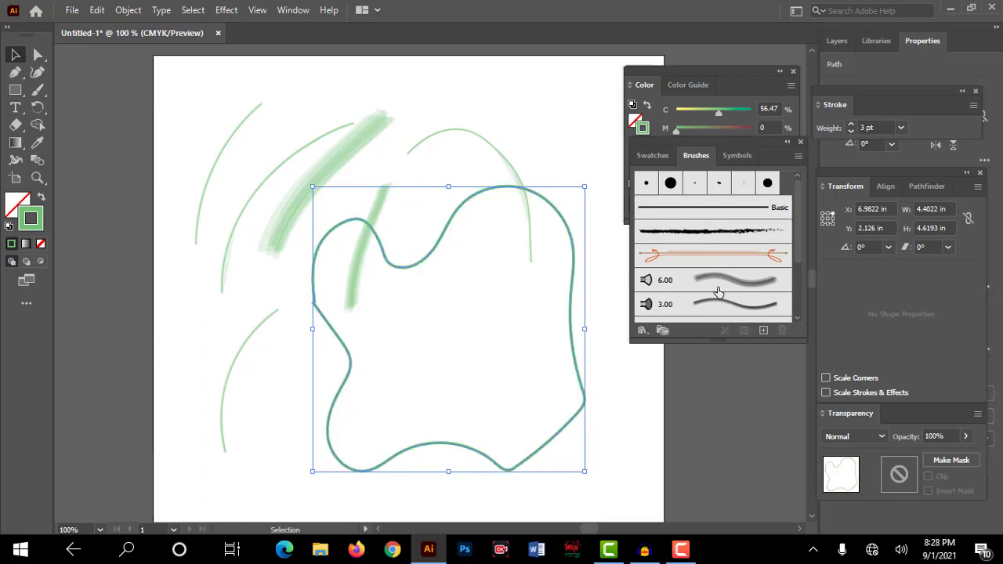
scroll(797, 259, "down", 2)
scroll(796, 276, "down", 2)
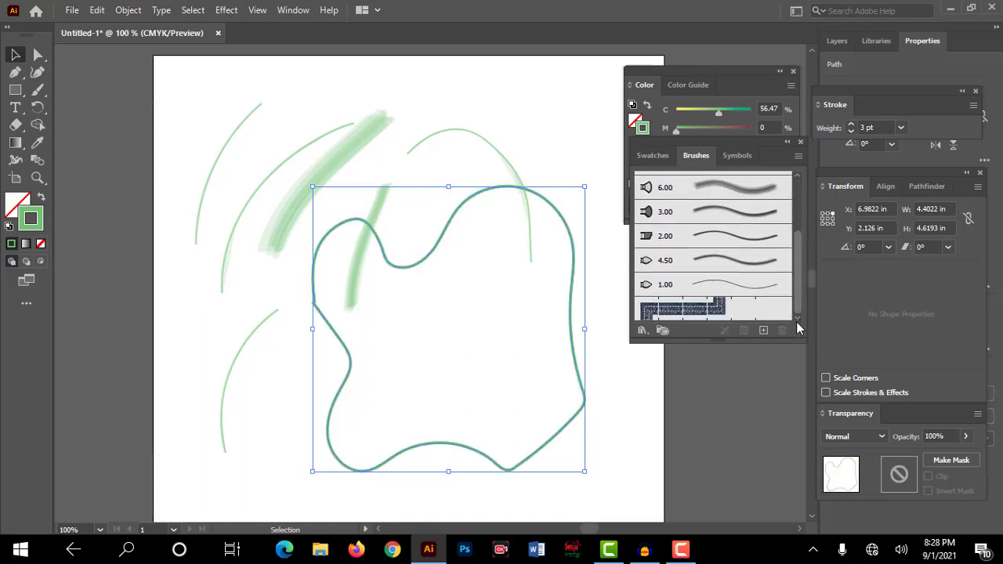
left_click(692, 293)
left_click(695, 265)
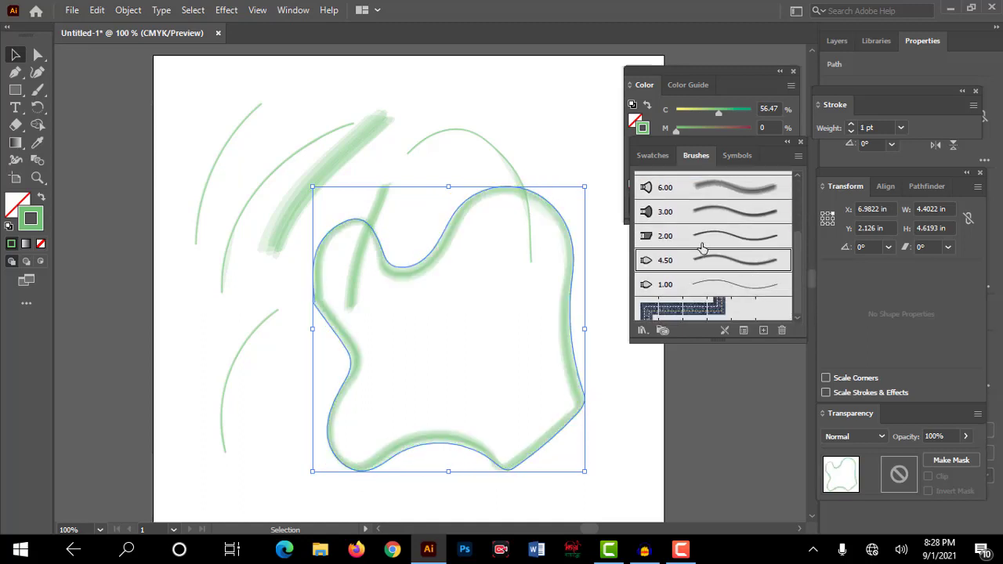
left_click(703, 236)
left_click(702, 213)
left_click(705, 189)
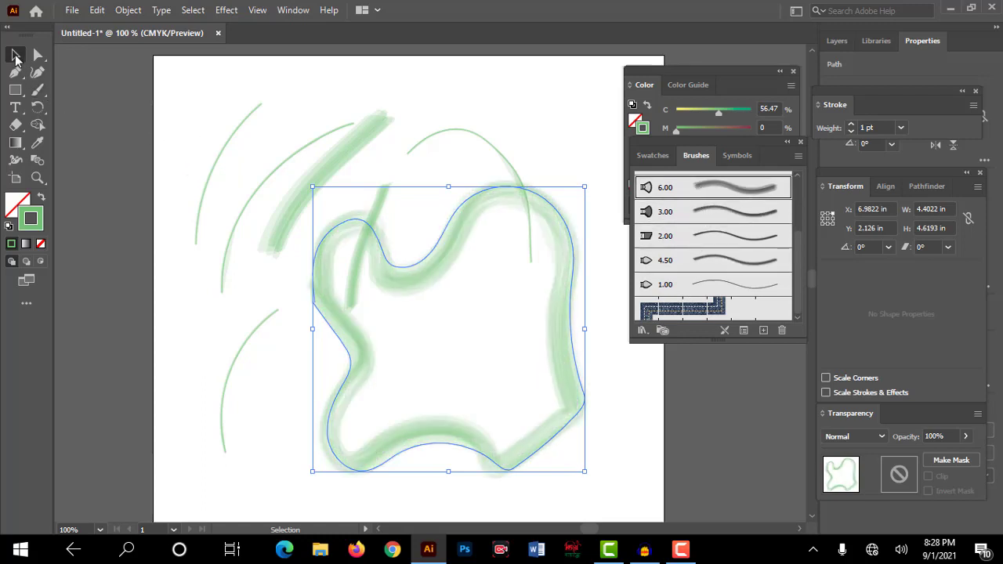
Select and delete all artwork on the artboard, then return to the Paintbrush Tool.
key("ctrl+a")
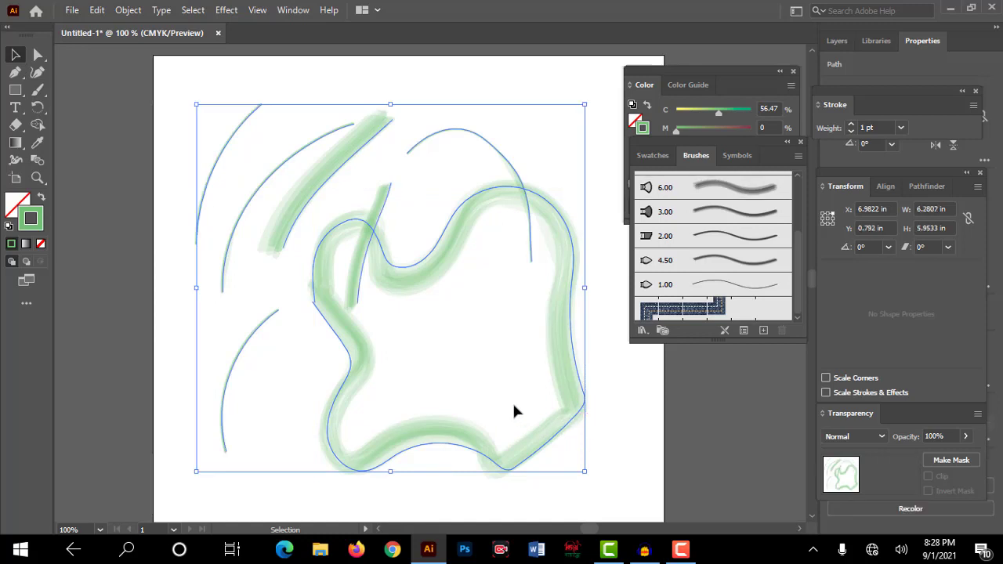
key("Delete")
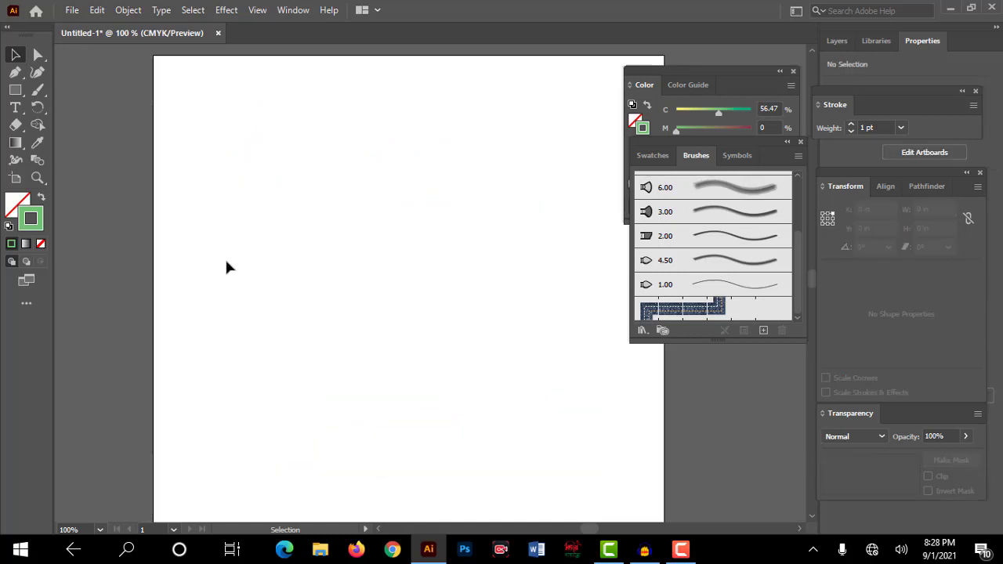
left_click(41, 94)
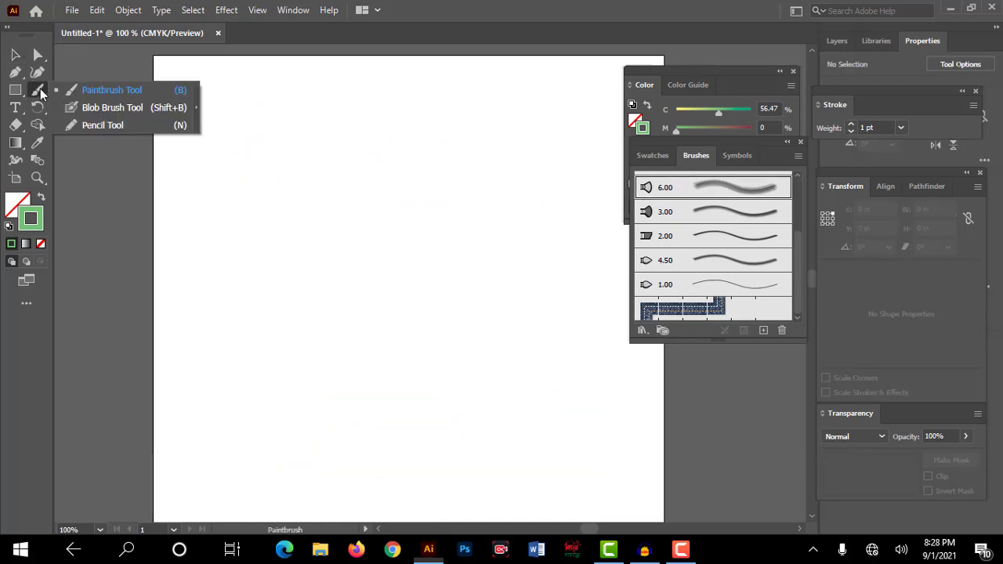
left_click(152, 92)
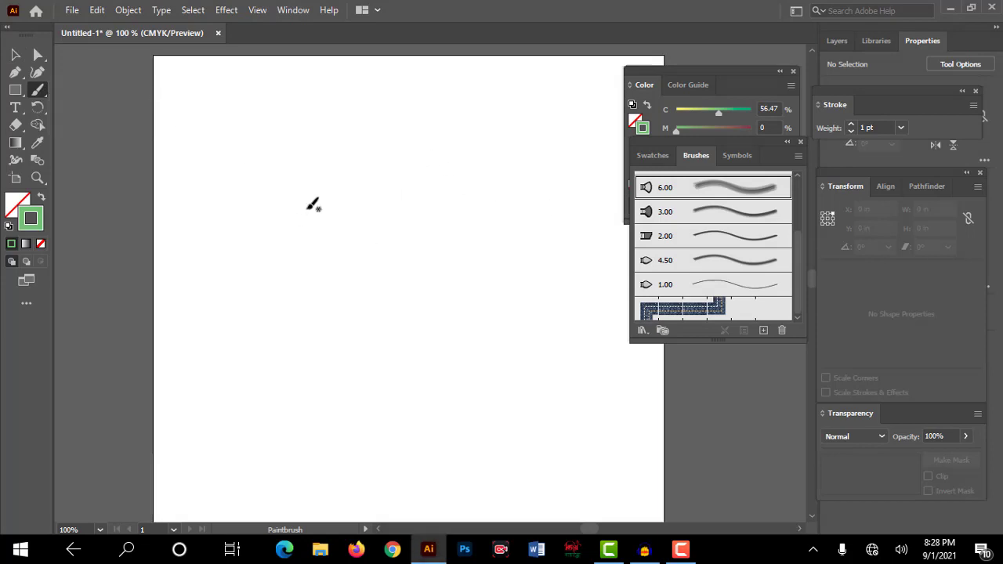
Paint an S-shaped stroke on the left and give it the plain Basic brush.
left_click_drag(308, 195, 287, 388)
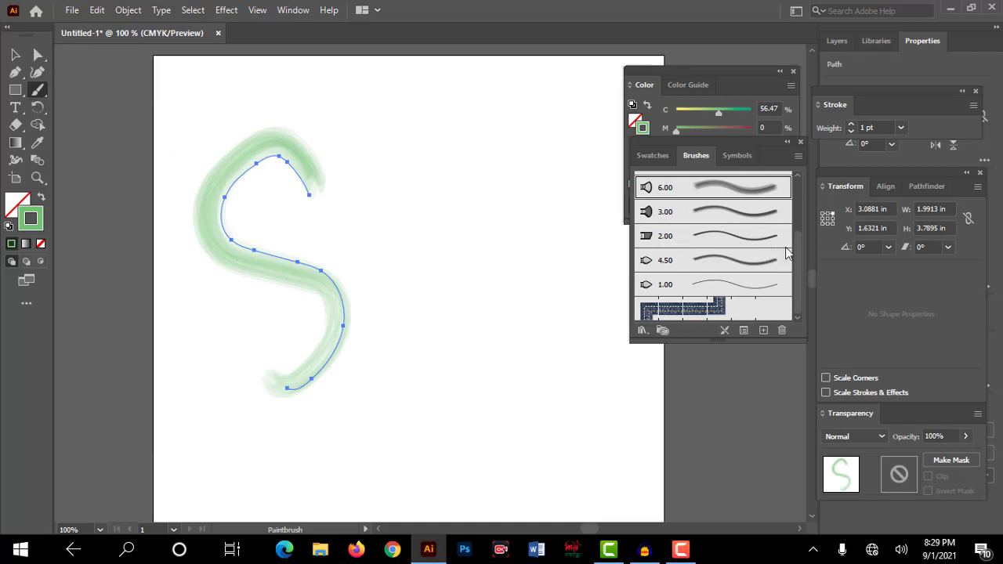
left_click_drag(798, 252, 790, 186)
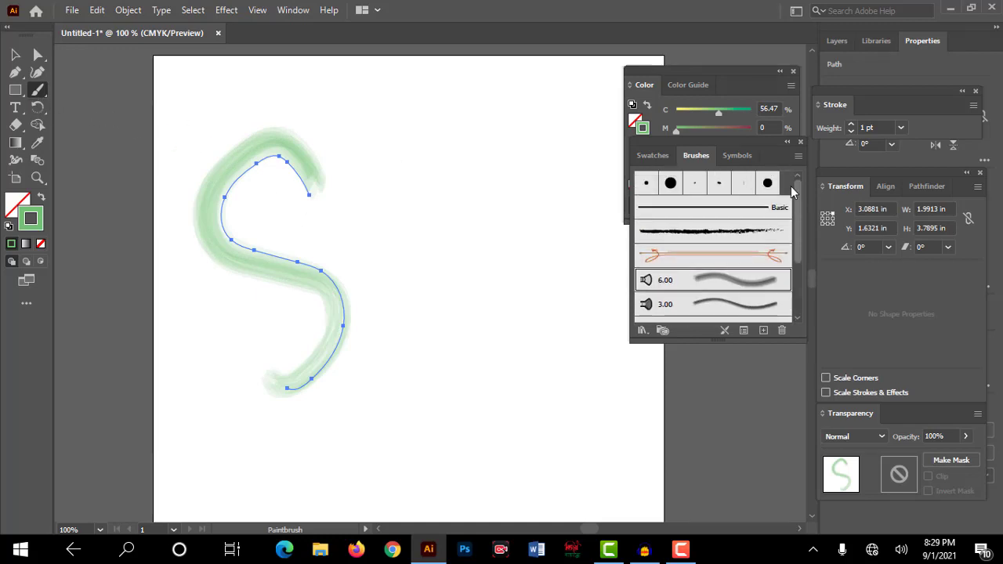
left_click(728, 211)
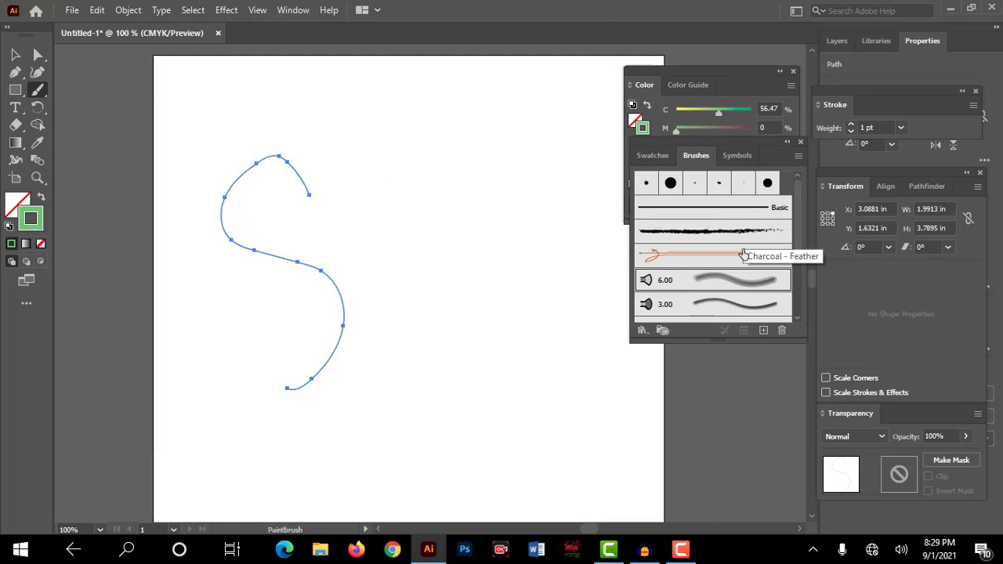
Set the stroke colour to a darker grey in the colour picker.
double_click(38, 222)
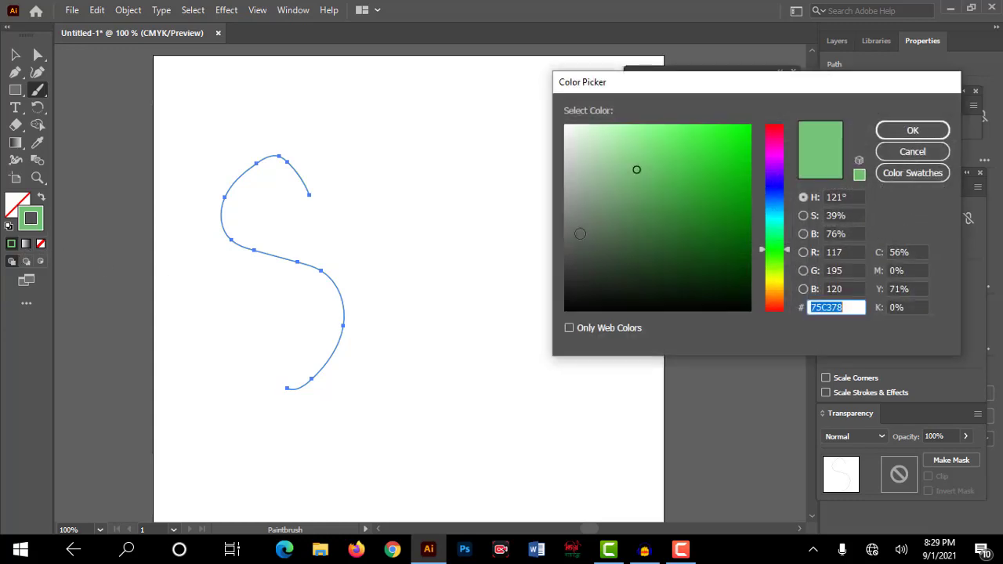
left_click(579, 233)
left_click(912, 130)
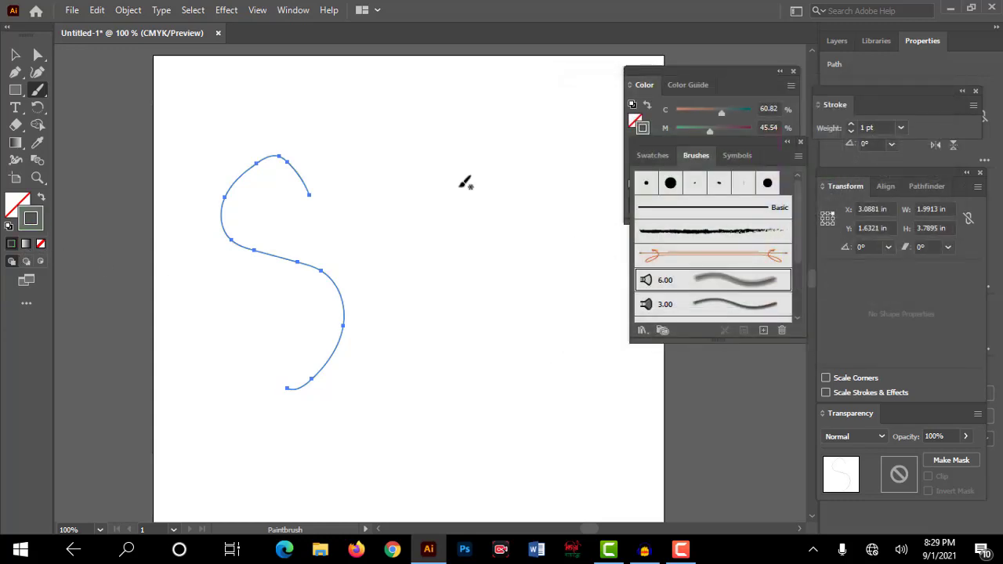
Paint a second S with the Basic brush and a broad soft third S to its right.
left_click_drag(473, 108, 462, 365)
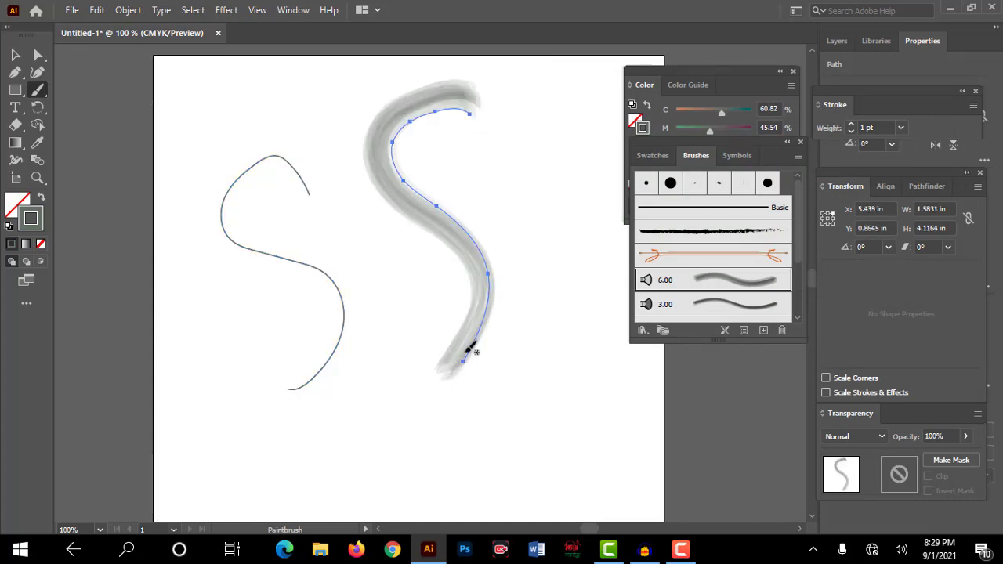
left_click(717, 212)
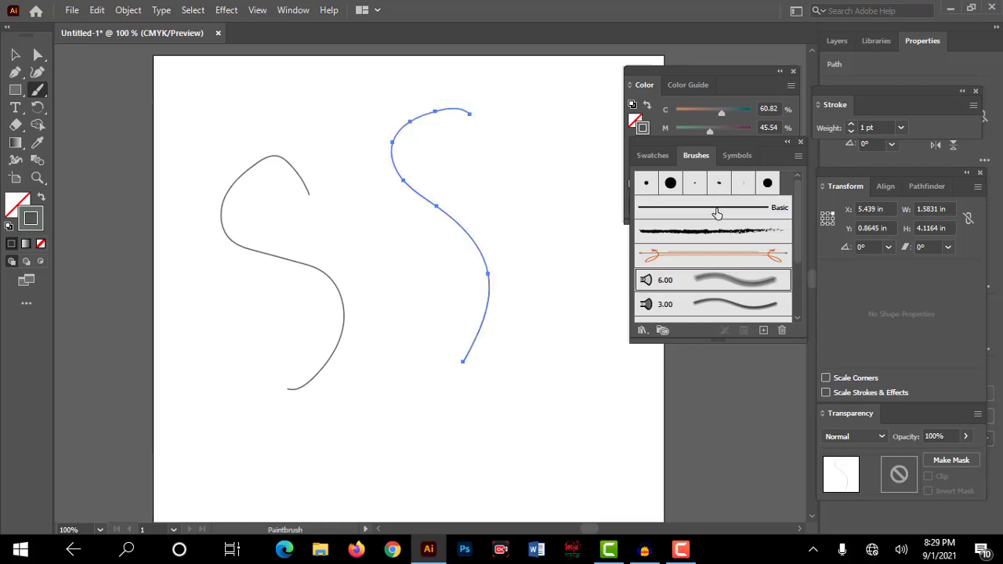
mouse_move(520, 150)
left_mouse_down()
mouse_move(577, 332)
mouse_move(562, 362)
left_mouse_up()
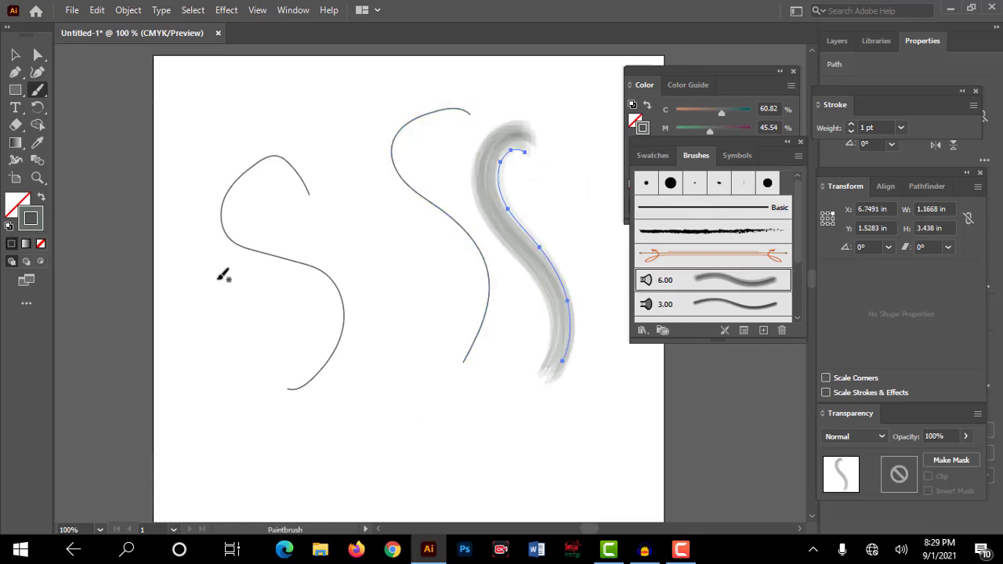
left_click(15, 55)
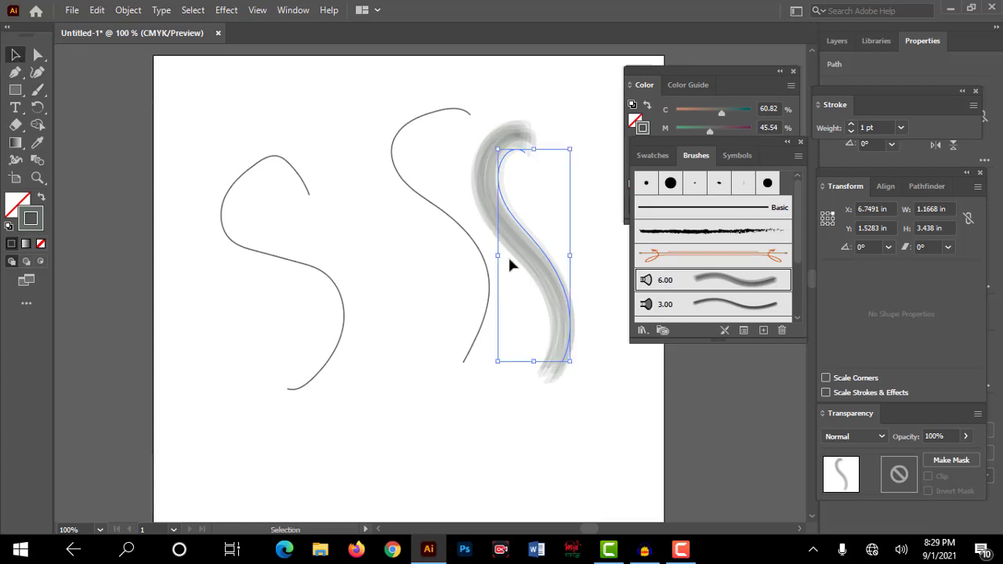
Marquee-select the three S strokes and delete them, then open the freehand tools flyout.
left_click_drag(196, 154, 423, 384)
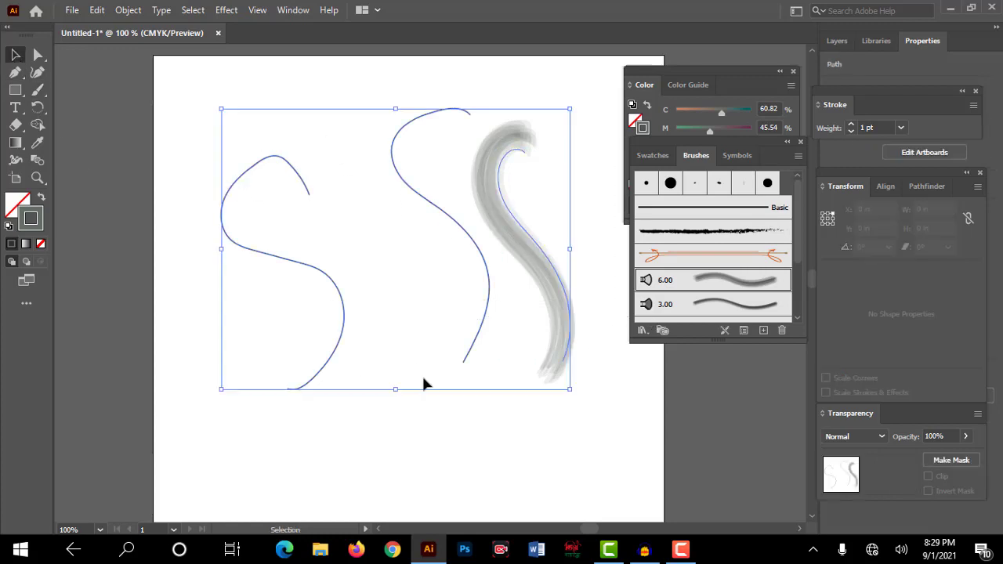
key("Delete")
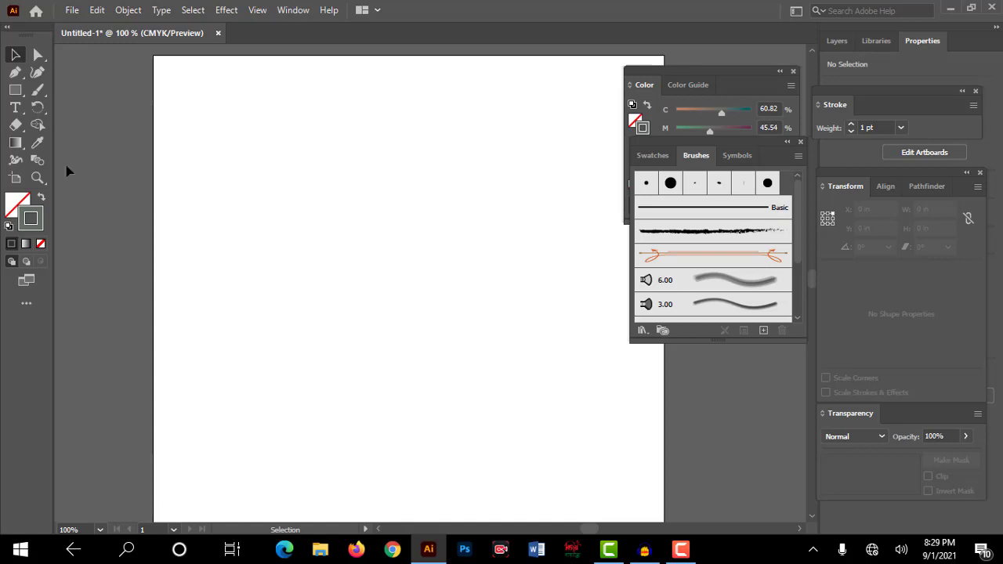
left_click(39, 91)
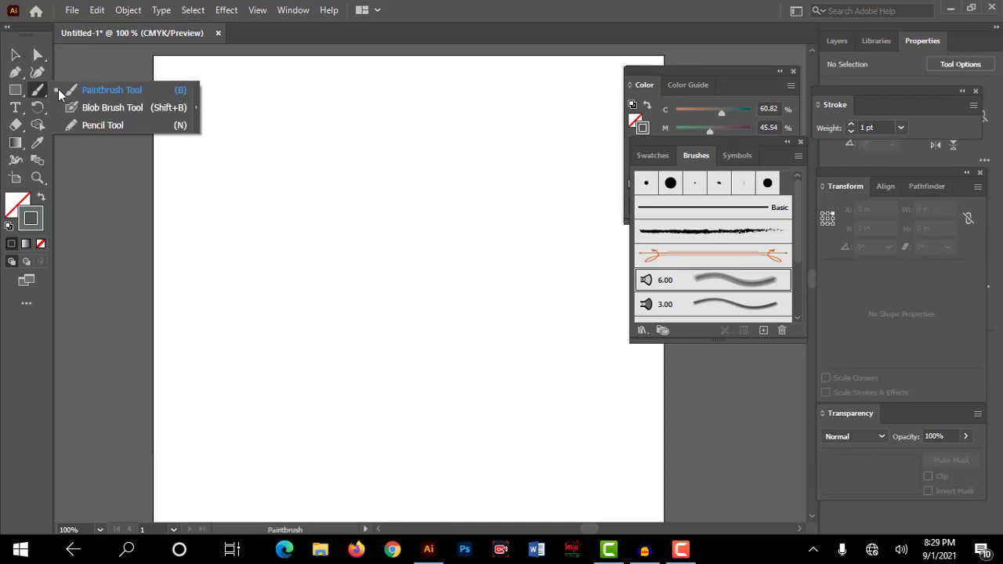
Paint a thick Blob Brush S and change its fill to teal.
left_click(88, 109)
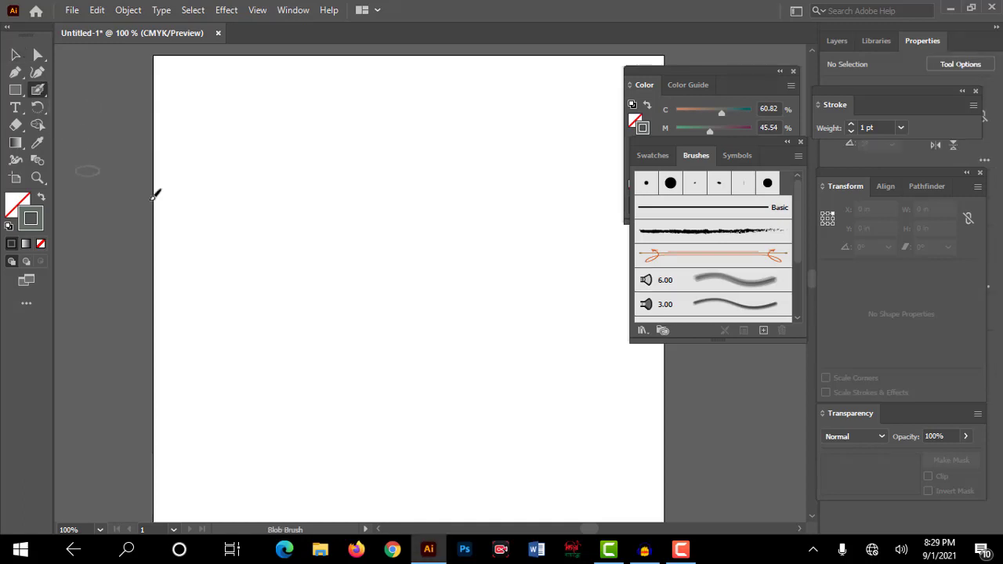
mouse_move(387, 142)
left_mouse_down()
mouse_move(299, 205)
mouse_move(266, 351)
left_mouse_up()
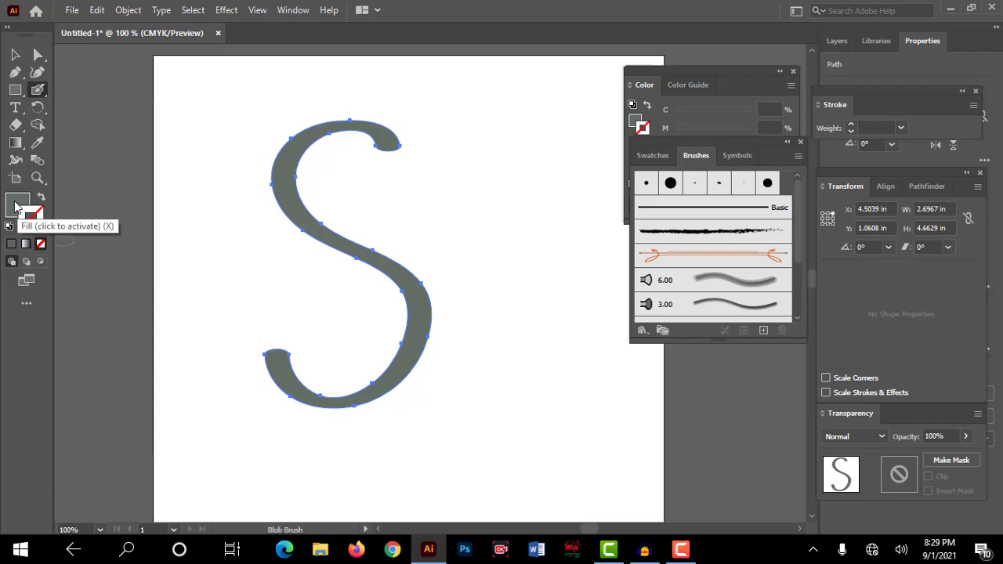
left_click(20, 210)
left_click(770, 196)
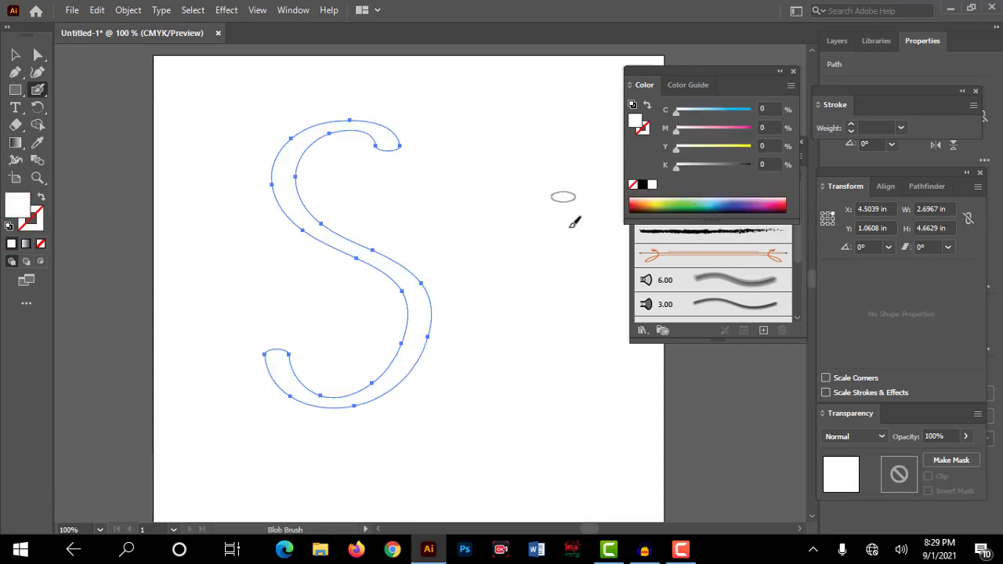
left_click(699, 206)
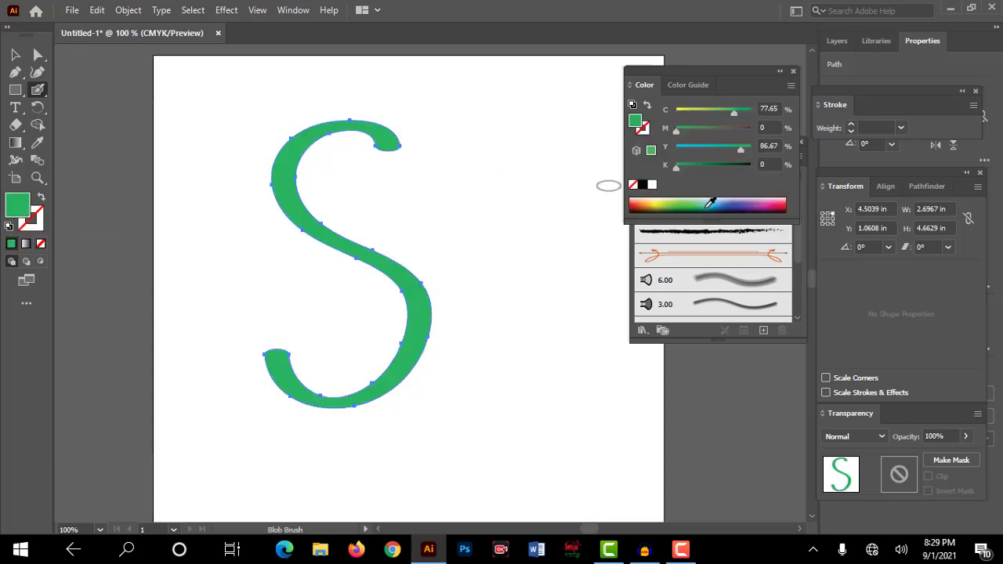
left_click(727, 206)
left_click(703, 206)
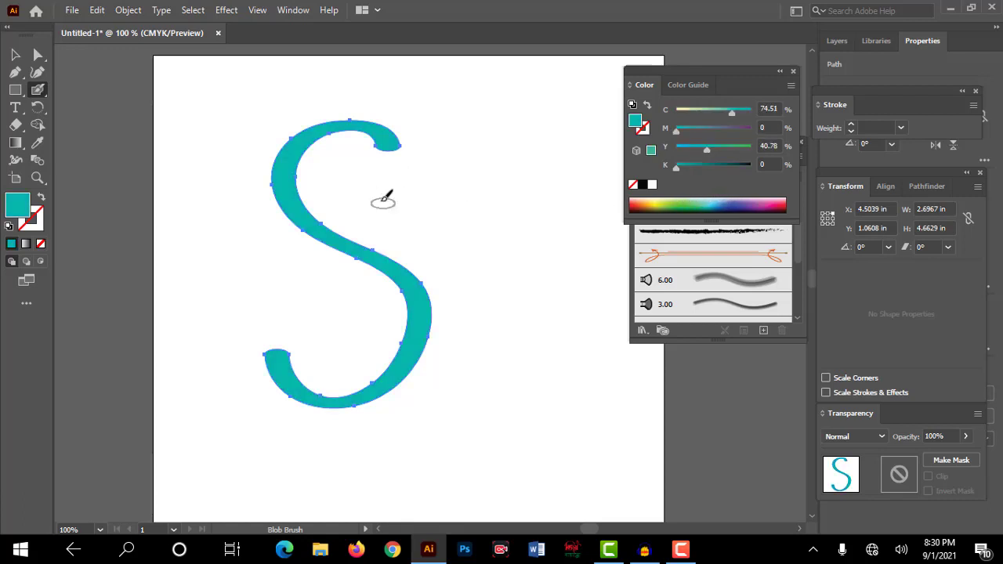
Paint a second teal S to the right and a long curve crossing both.
mouse_move(513, 113)
left_mouse_down()
mouse_move(481, 179)
mouse_move(525, 336)
mouse_move(480, 363)
left_mouse_up()
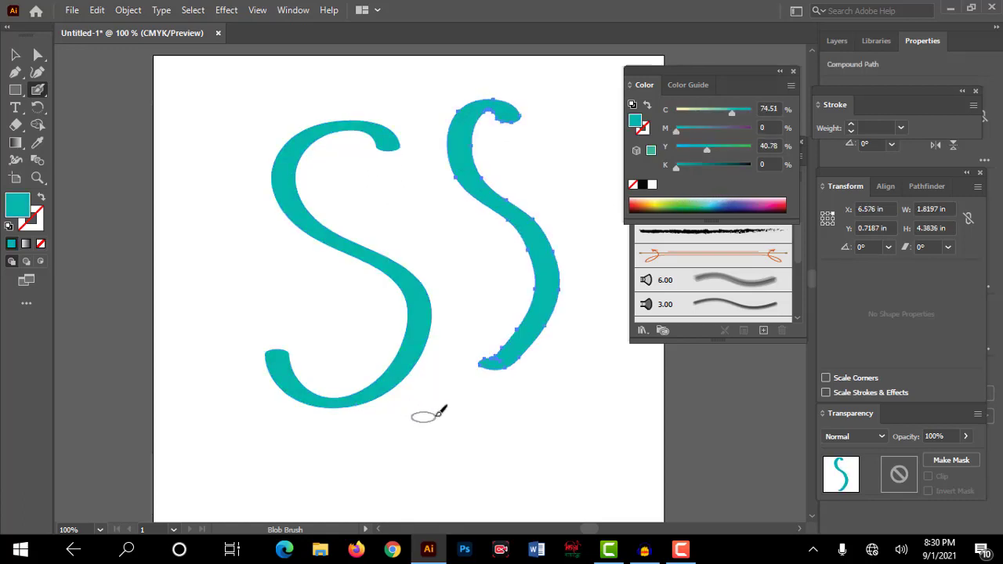
mouse_move(241, 141)
left_mouse_down()
mouse_move(216, 149)
mouse_move(369, 264)
mouse_move(537, 213)
mouse_move(579, 229)
left_mouse_up()
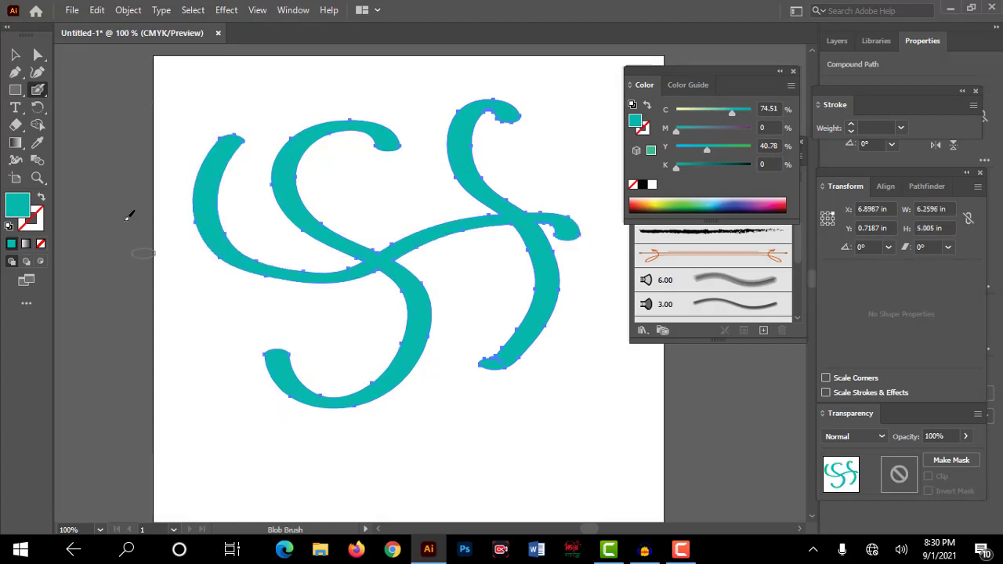
left_click(15, 55)
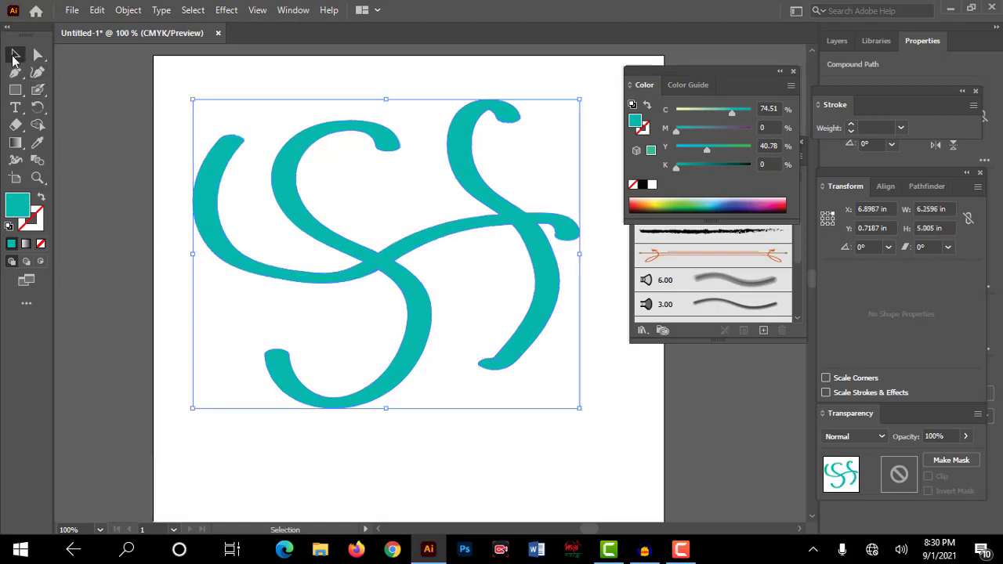
Drag the teal S artwork to a new spot on the artboard in two moves.
left_click(473, 428)
mouse_move(340, 267)
left_mouse_down()
mouse_move(351, 308)
mouse_move(343, 285)
left_mouse_up()
left_click(302, 226)
mouse_move(302, 226)
left_mouse_down()
mouse_move(307, 217)
mouse_move(289, 258)
left_mouse_up()
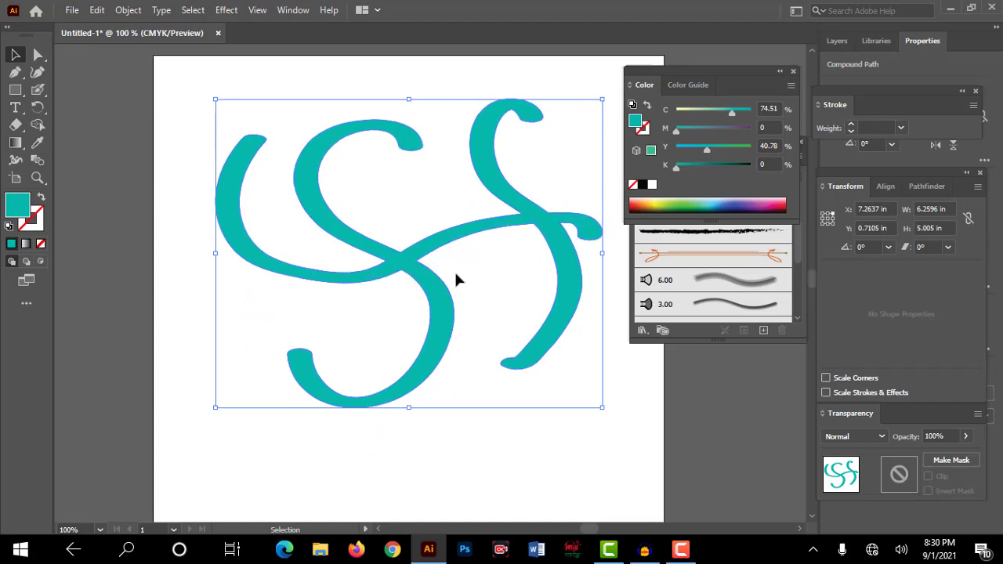
Zoom to 300% where the curves cross and nudge the artwork slightly up and left.
left_click(36, 178)
left_click(400, 264)
left_click(487, 329)
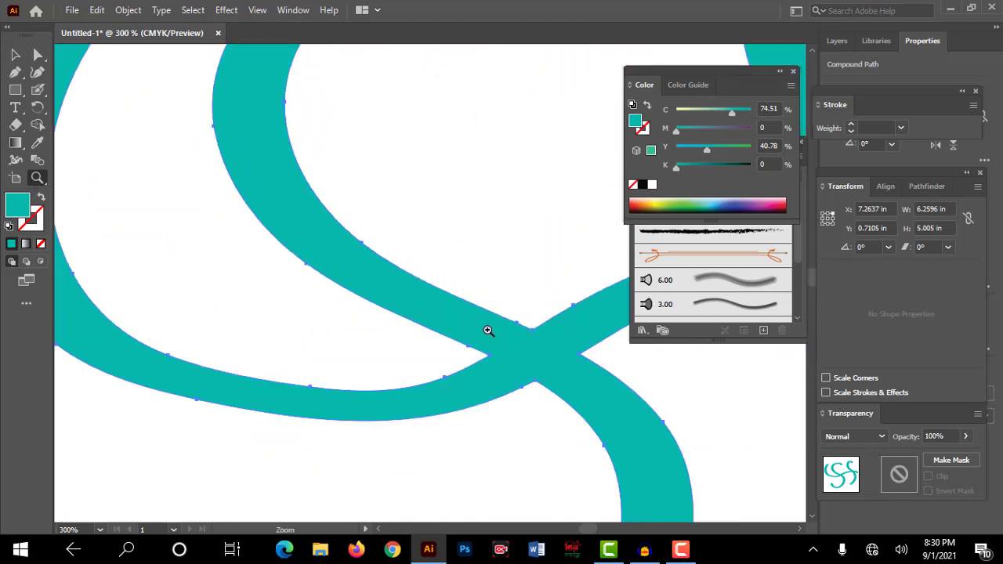
left_click(14, 54)
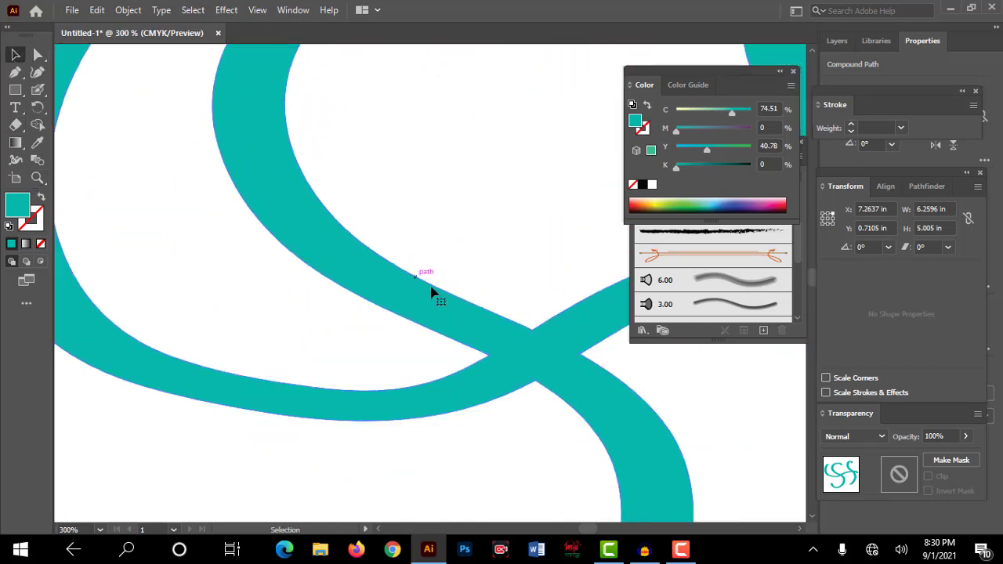
left_click_drag(419, 278, 390, 260)
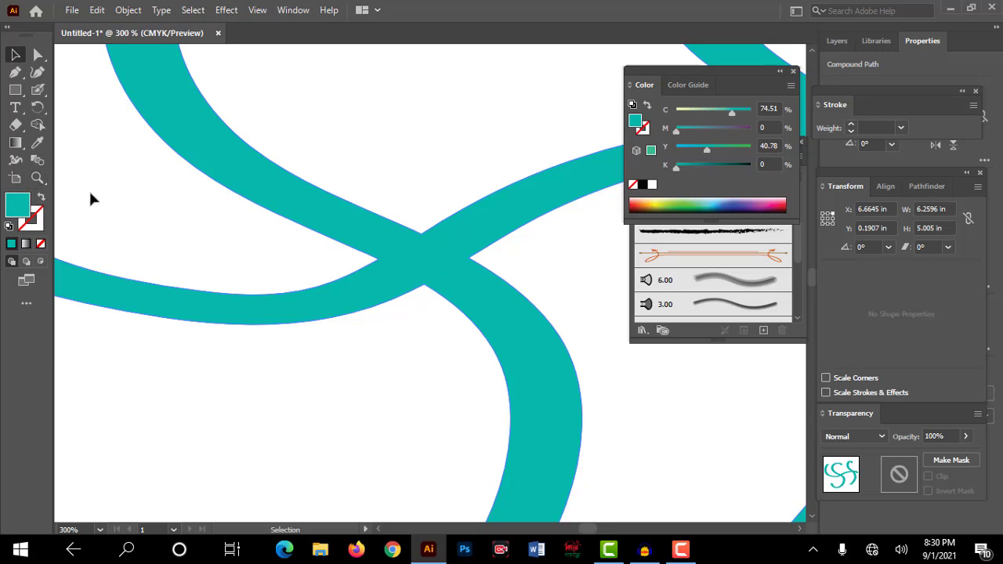
Fit the whole artboard back in the window using the Hand tool.
left_click(37, 179)
left_click(69, 198)
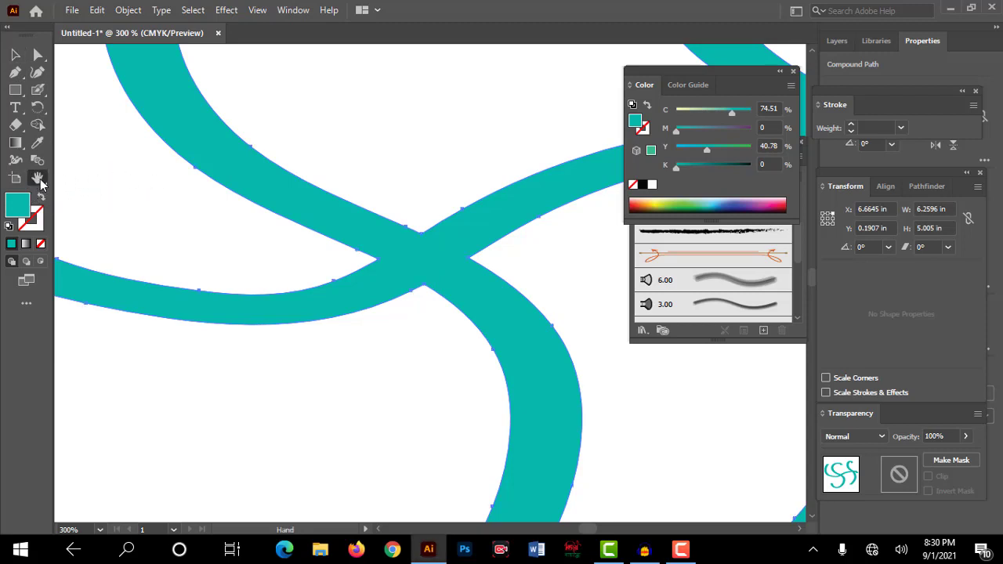
double_click(40, 180)
Scale up the teal artwork from its lower-right corner and zoom in to 150%.
left_click(17, 56)
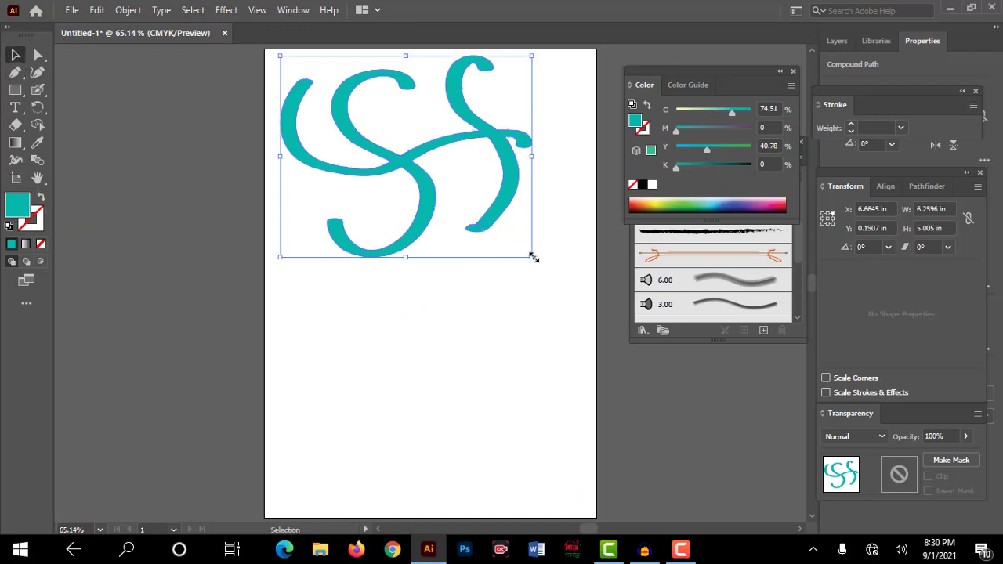
left_click_drag(533, 257, 570, 334)
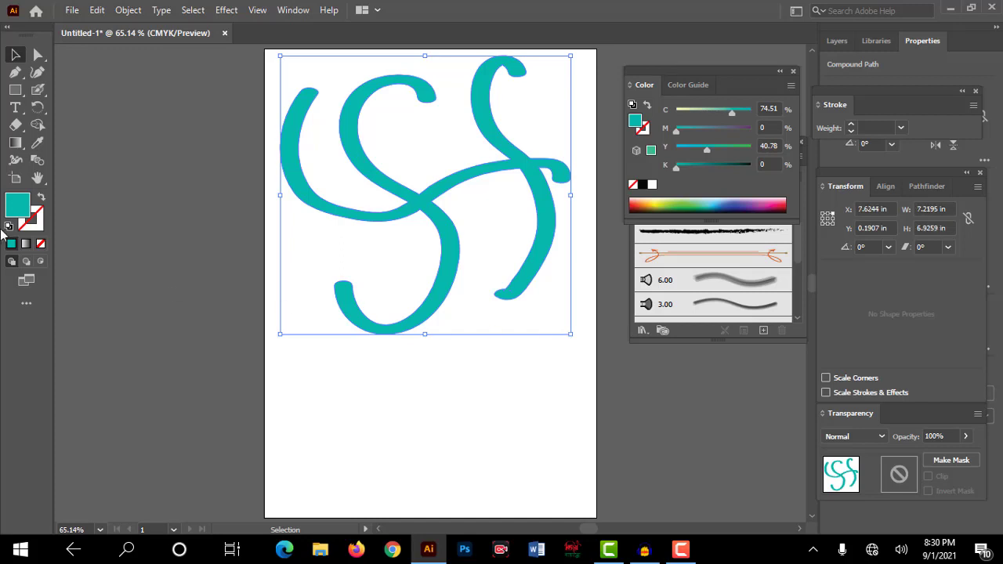
left_click(38, 178)
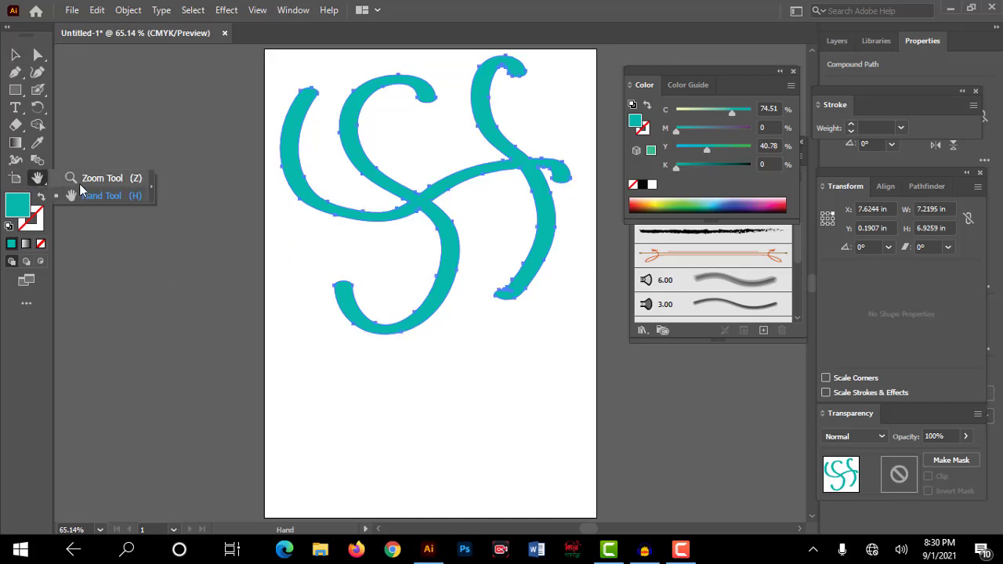
left_click(83, 179)
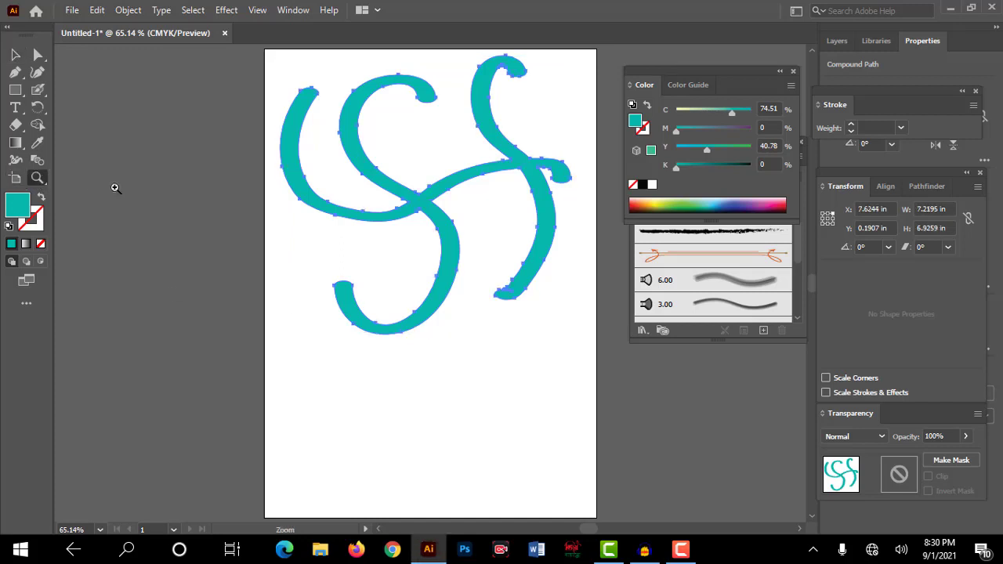
left_click(404, 159)
left_click(419, 178)
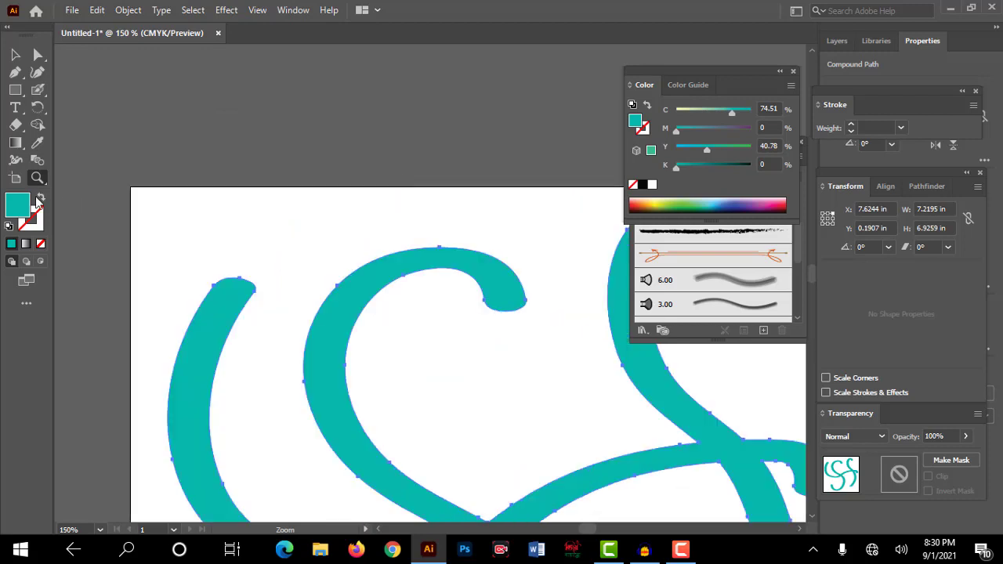
Pan the view down and right to frame the enlarged teal artwork.
scroll(208, 191, "down", 5)
scroll(208, 191, "right", 2)
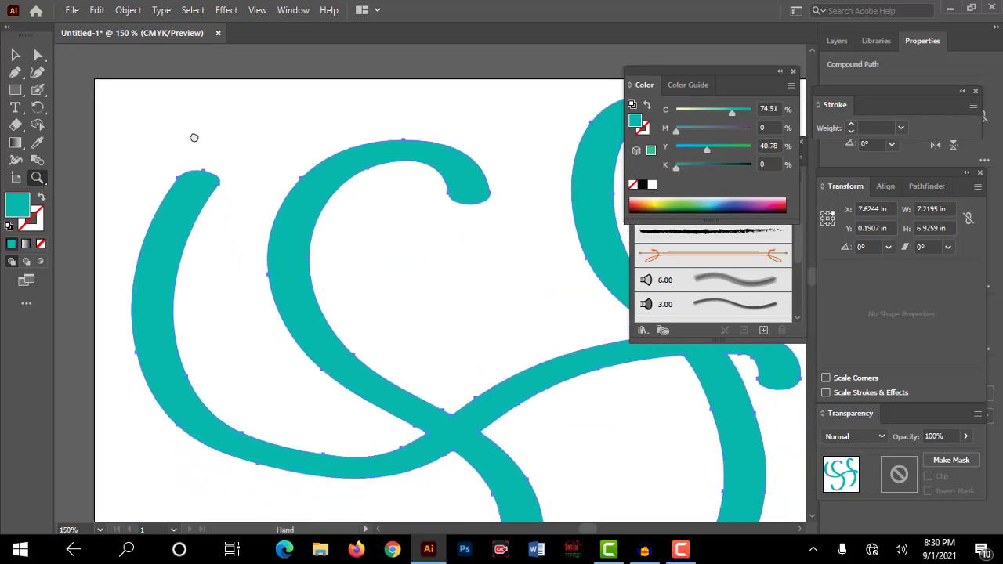
left_click_drag(343, 226, 341, 231)
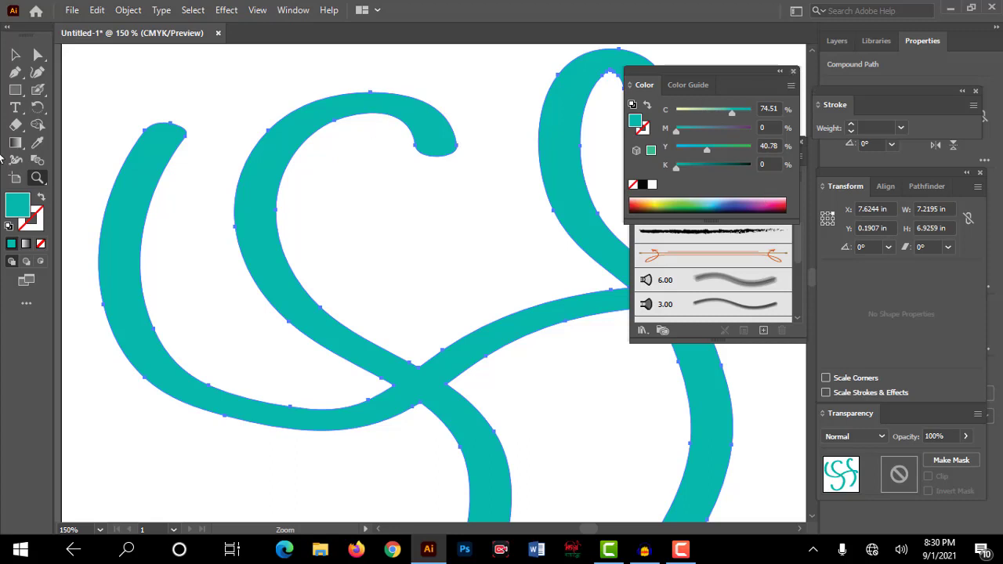
left_click(15, 54)
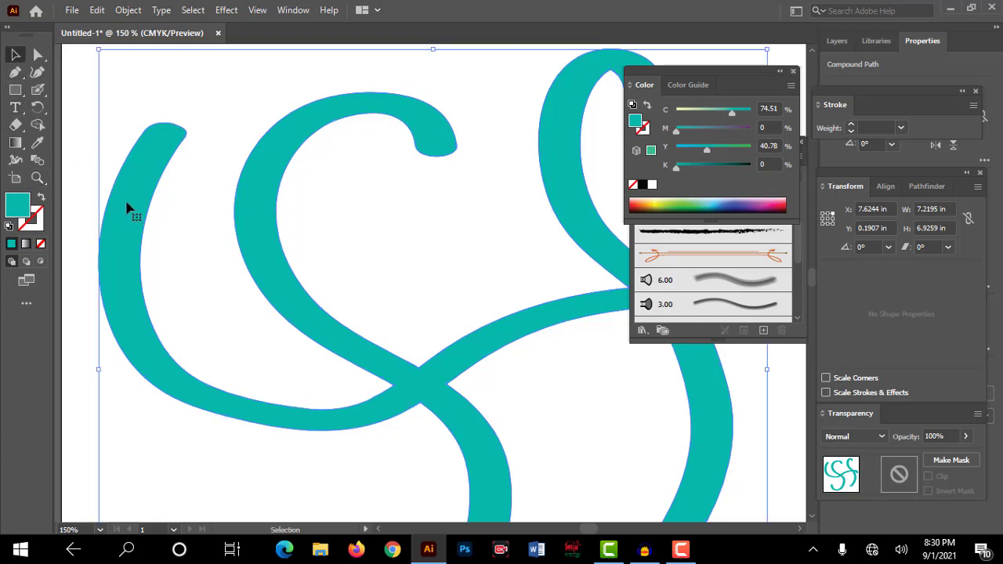
scroll(125, 219, "down", 2)
scroll(126, 219, "right", 1)
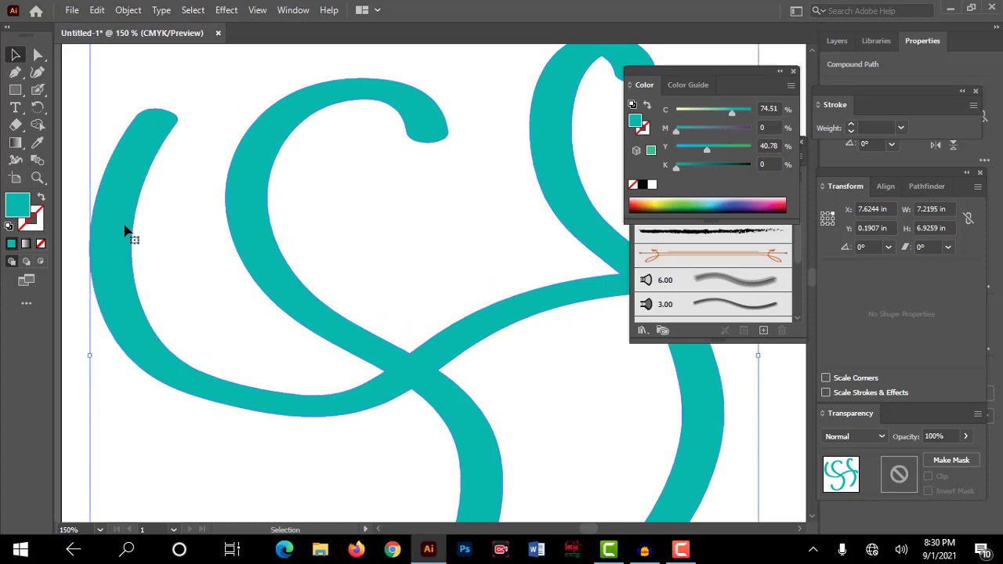
Delete the teal artwork and give the Blob Brush a 28 pt tip at 31° and 35% roundness.
key("Delete")
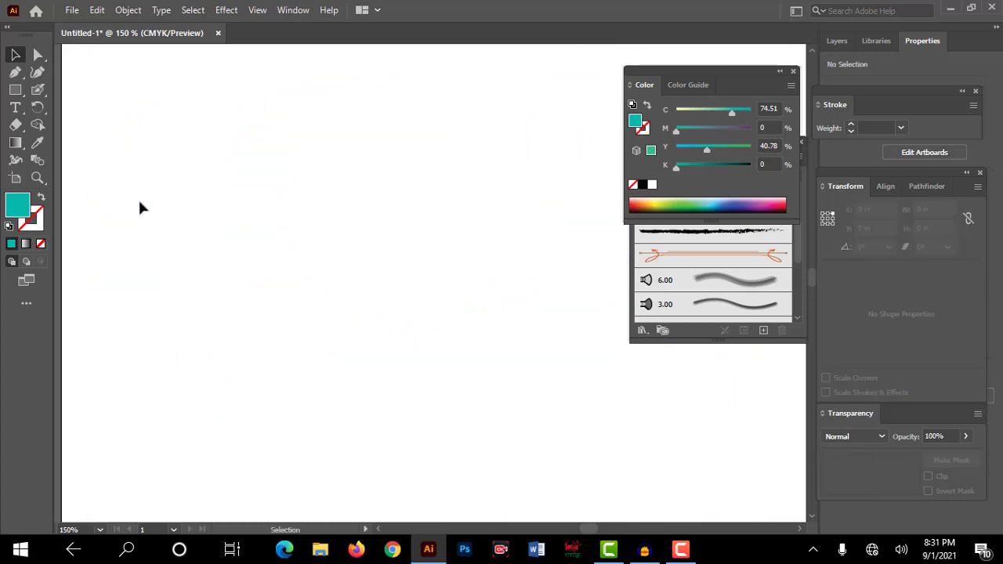
left_click_drag(37, 90, 169, 111)
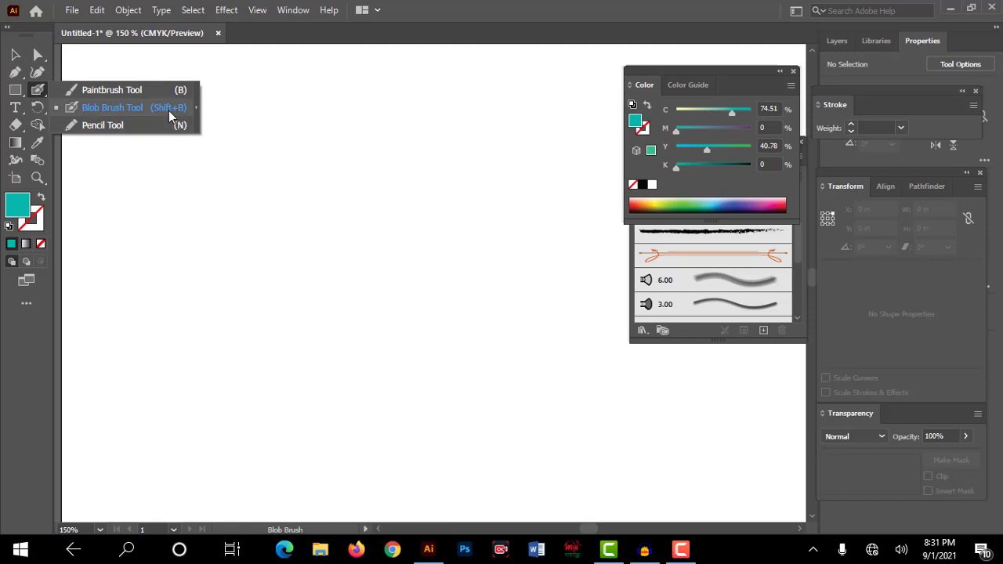
double_click(39, 91)
left_click_drag(434, 96, 363, 75)
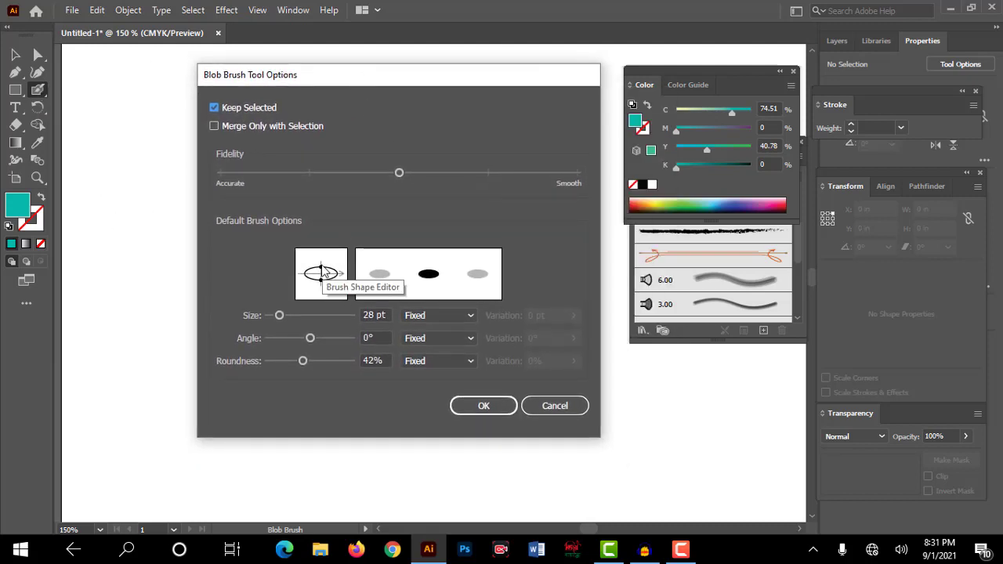
left_click_drag(321, 269, 342, 269)
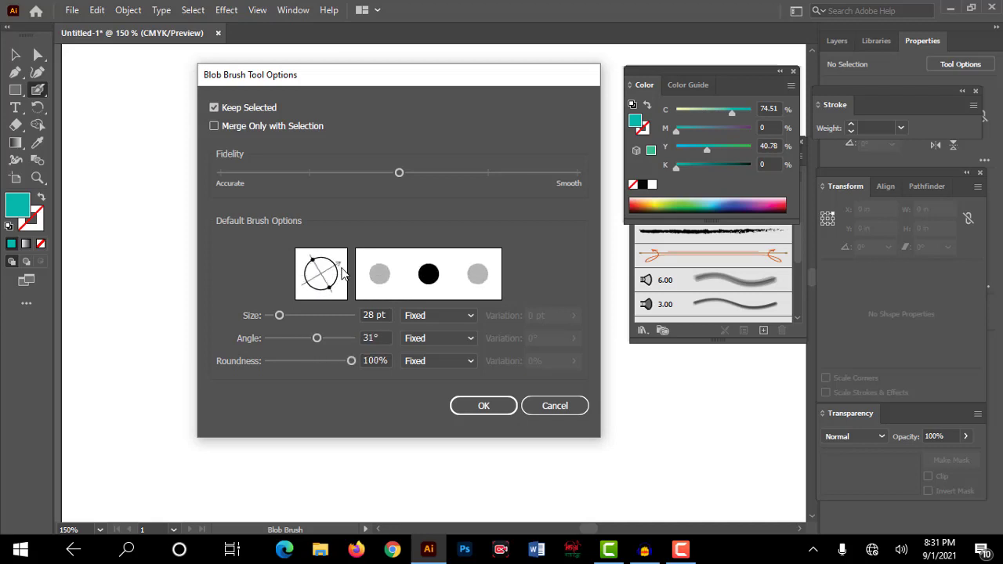
left_click_drag(328, 290, 322, 280)
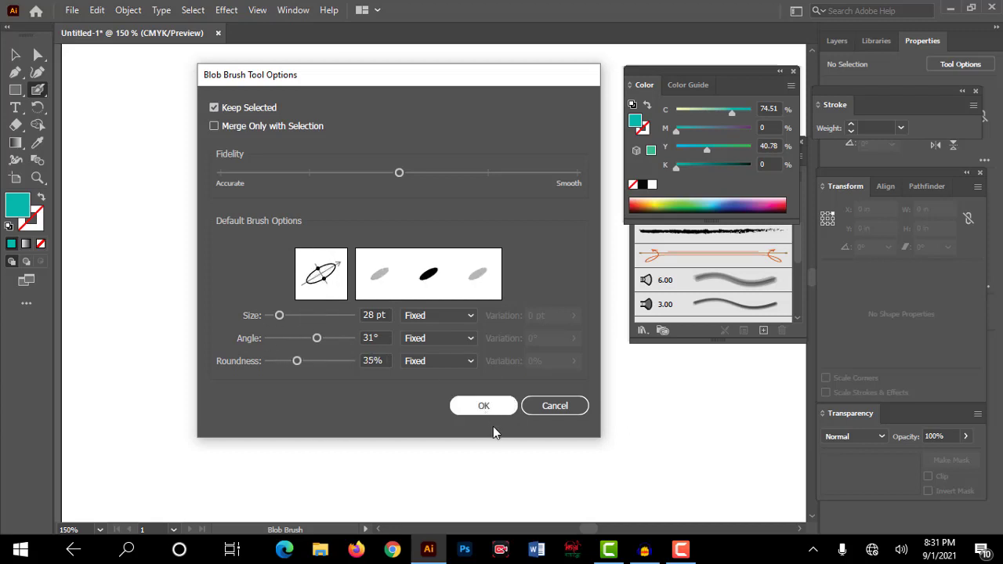
left_click(485, 407)
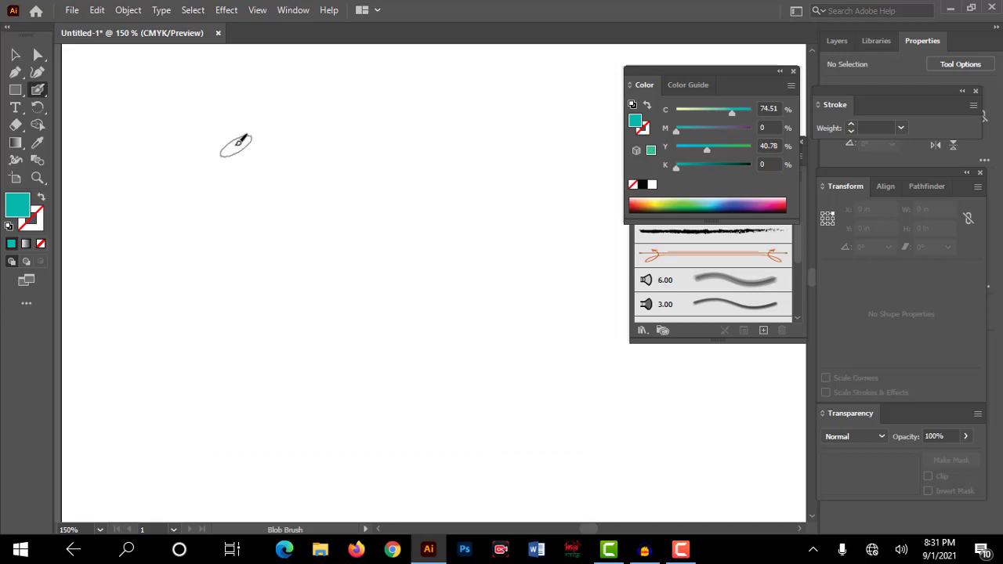
Paint four teal blob strokes: an S, a second S curve, a vertical and a lower-left diagonal.
mouse_move(247, 139)
left_mouse_down()
mouse_move(164, 170)
mouse_move(226, 229)
mouse_move(352, 252)
mouse_move(311, 361)
mouse_move(228, 395)
left_mouse_up()
mouse_move(429, 94)
left_mouse_down()
mouse_move(476, 213)
mouse_move(483, 366)
mouse_move(468, 382)
left_mouse_up()
left_click_drag(413, 227, 431, 384)
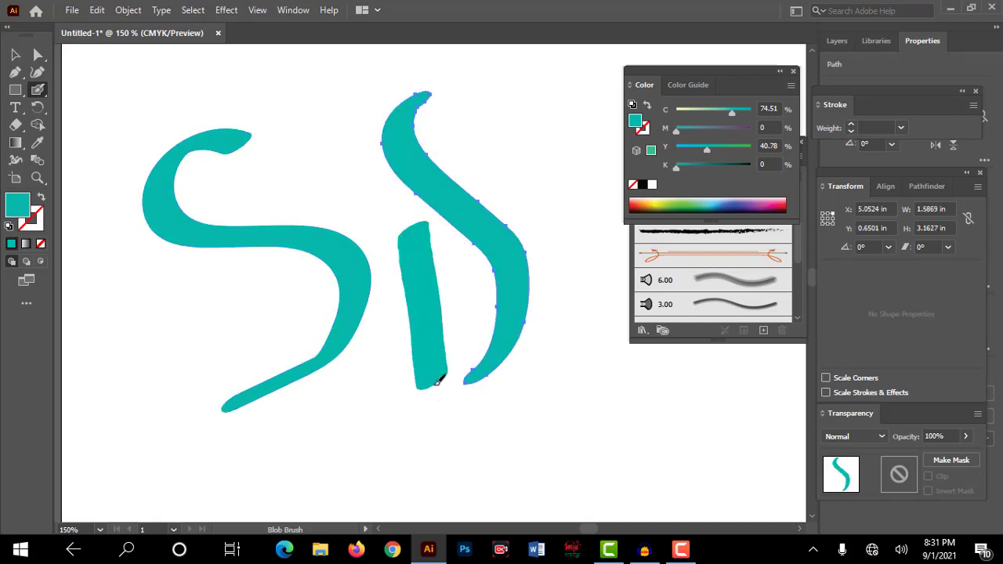
left_click_drag(119, 396, 284, 272)
Paint a long diagonal teal stroke across the artwork so it merges in.
left_click(15, 54)
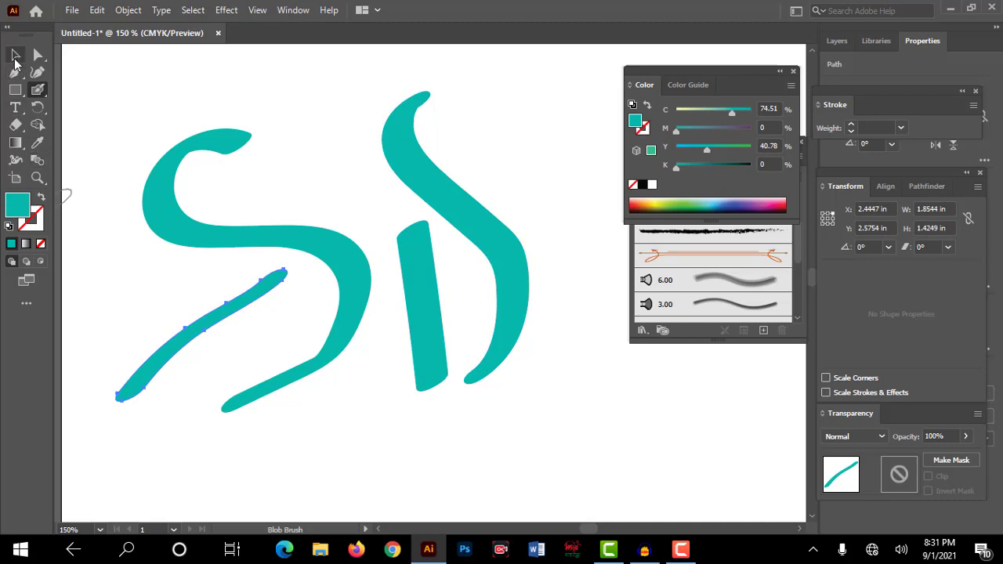
left_click(197, 152)
left_click(487, 166)
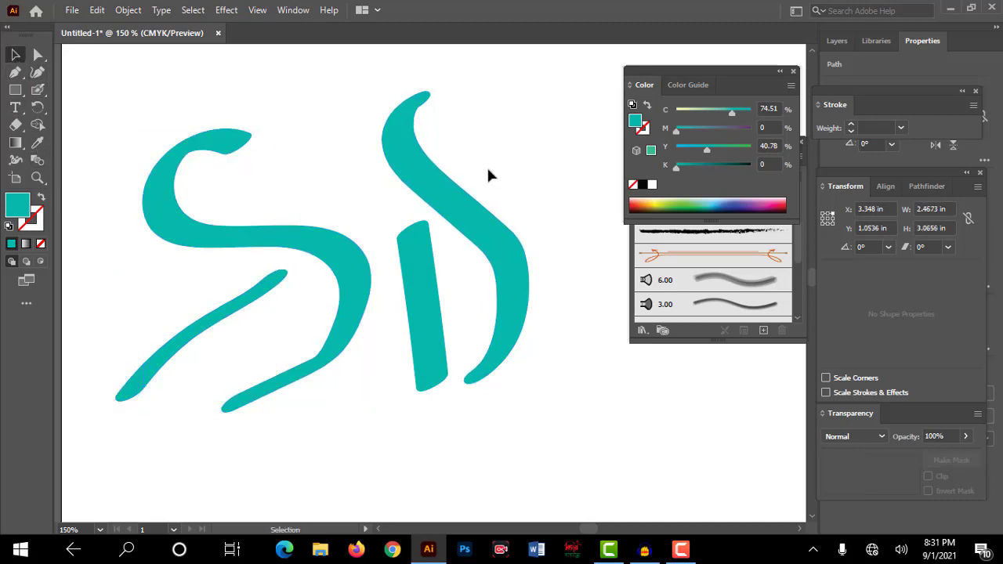
left_click(37, 89)
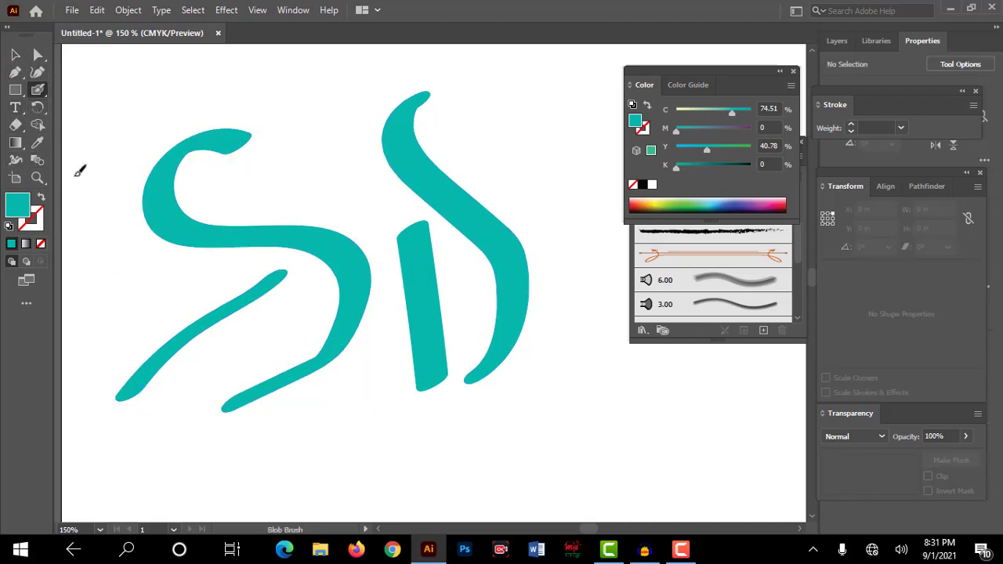
left_click_drag(160, 298, 531, 182)
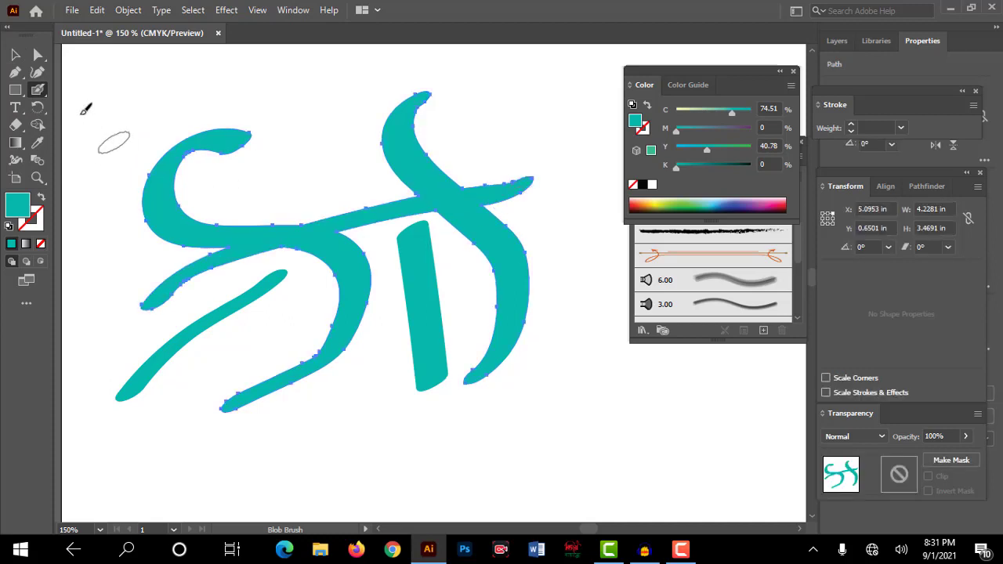
Select the merged teal artwork, shift it slightly, then deselect it.
left_click(14, 56)
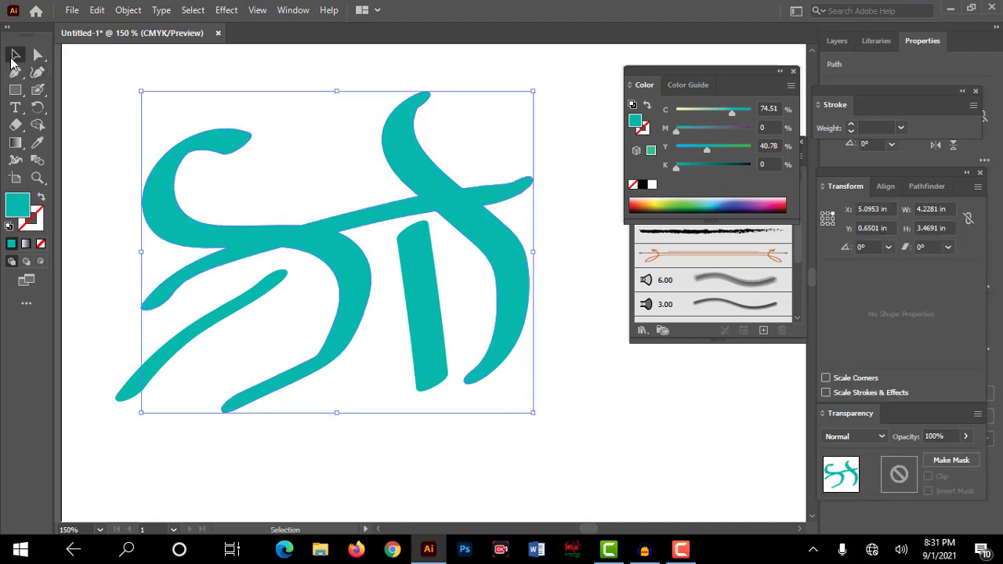
left_click(507, 144)
mouse_move(447, 212)
left_mouse_down()
mouse_move(441, 186)
mouse_move(455, 205)
left_mouse_up()
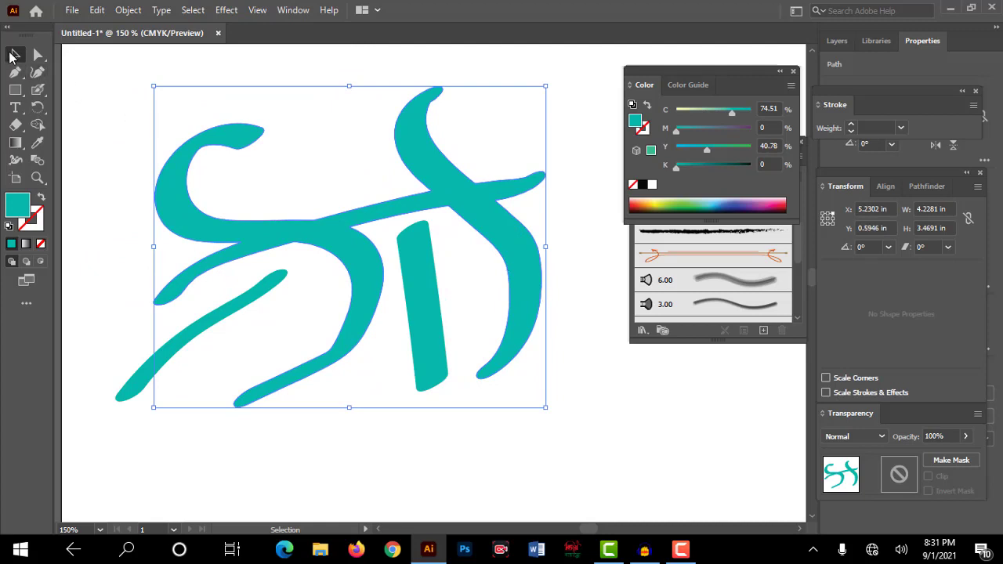
left_click_drag(217, 231, 221, 241)
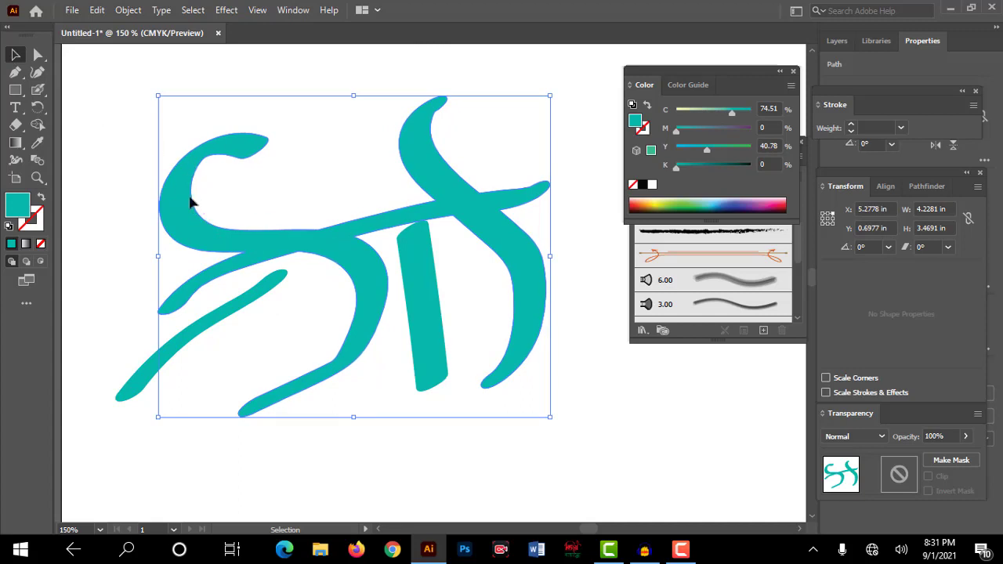
left_click(127, 182)
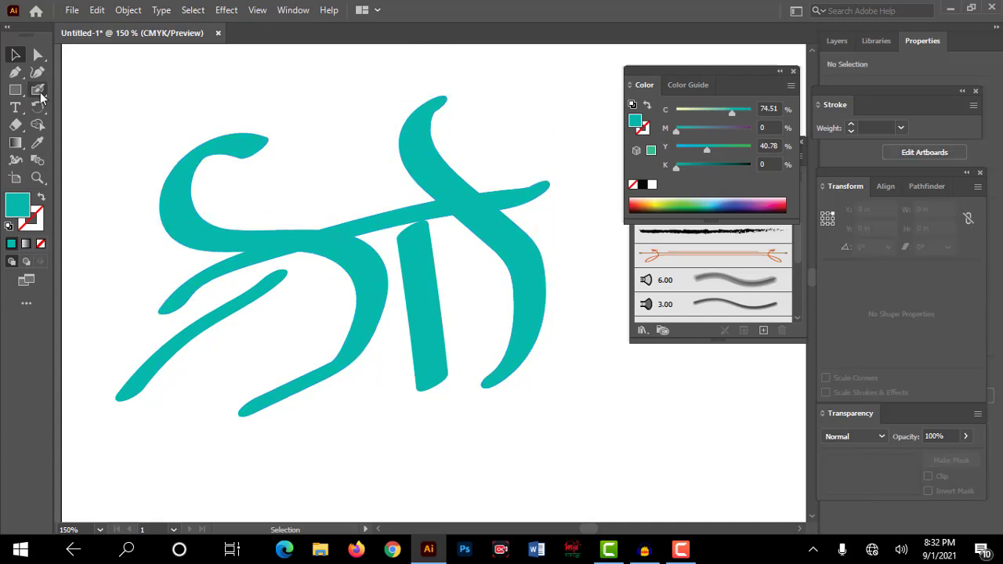
Paint two teal blob strokes, one near the top centre and a curved one at top left.
left_click_drag(40, 93, 93, 104)
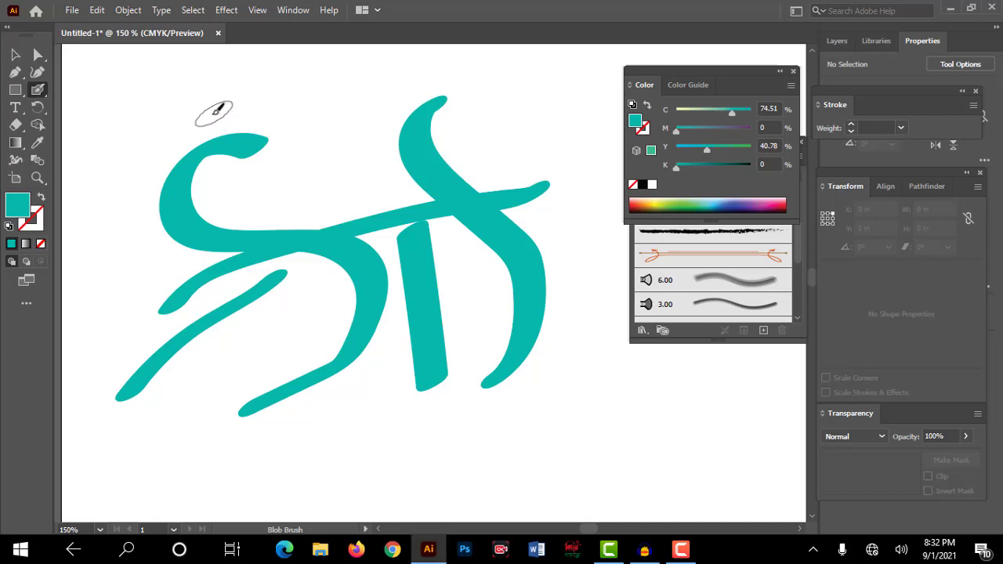
left_click_drag(271, 110, 336, 169)
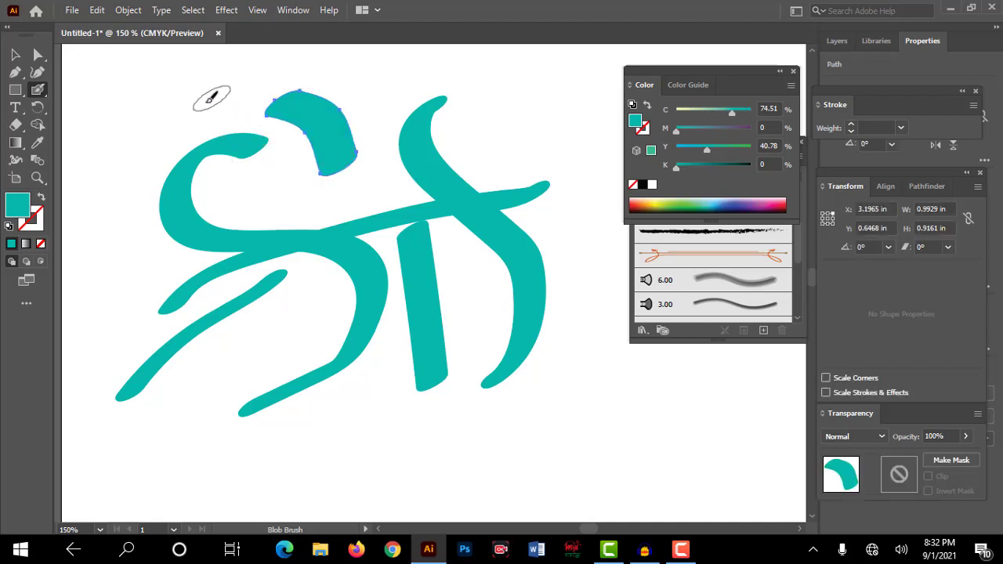
mouse_move(166, 92)
left_mouse_down()
mouse_move(82, 138)
mouse_move(117, 219)
left_mouse_up()
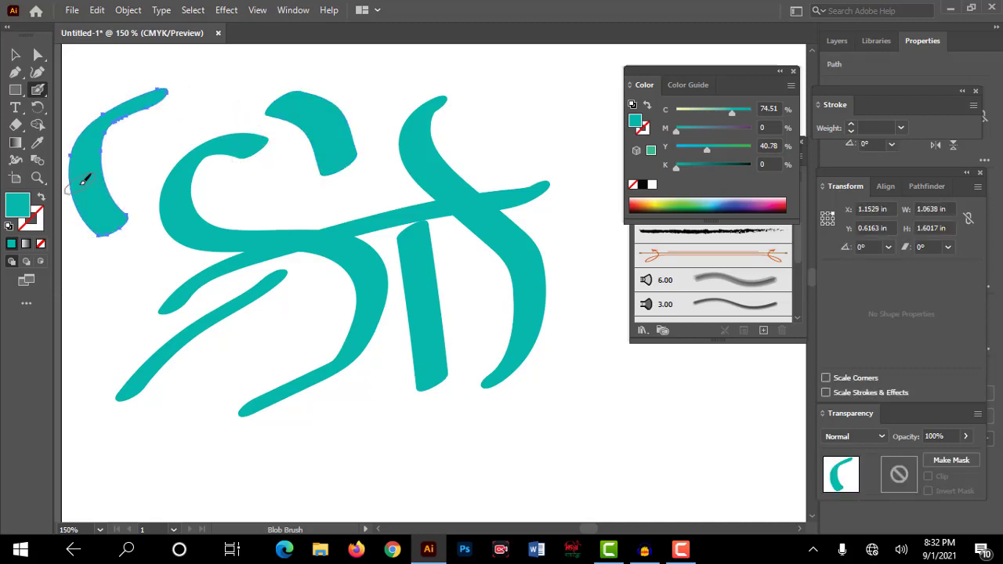
Marquee-select all the teal strokes and delete them.
left_click(39, 93)
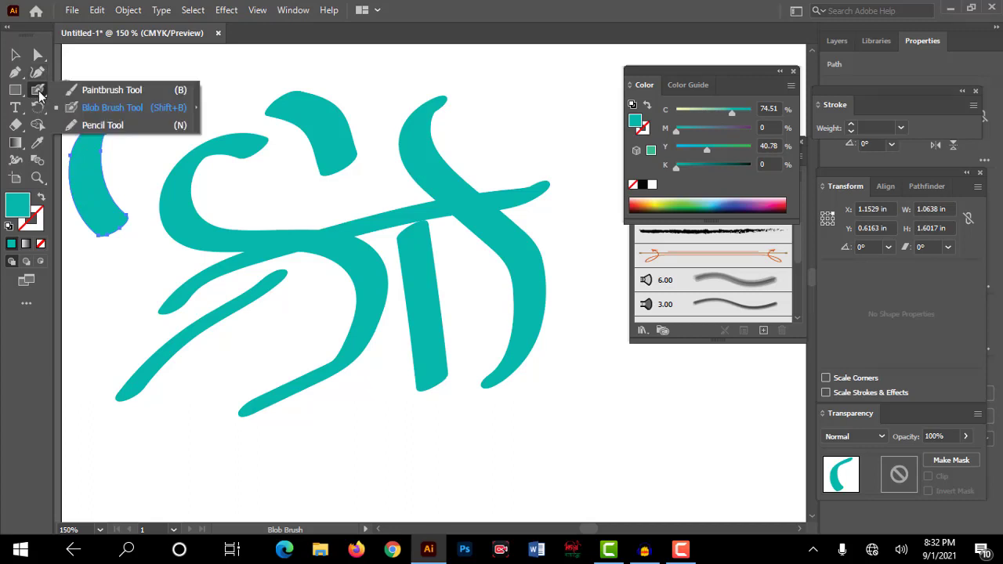
left_click(98, 126)
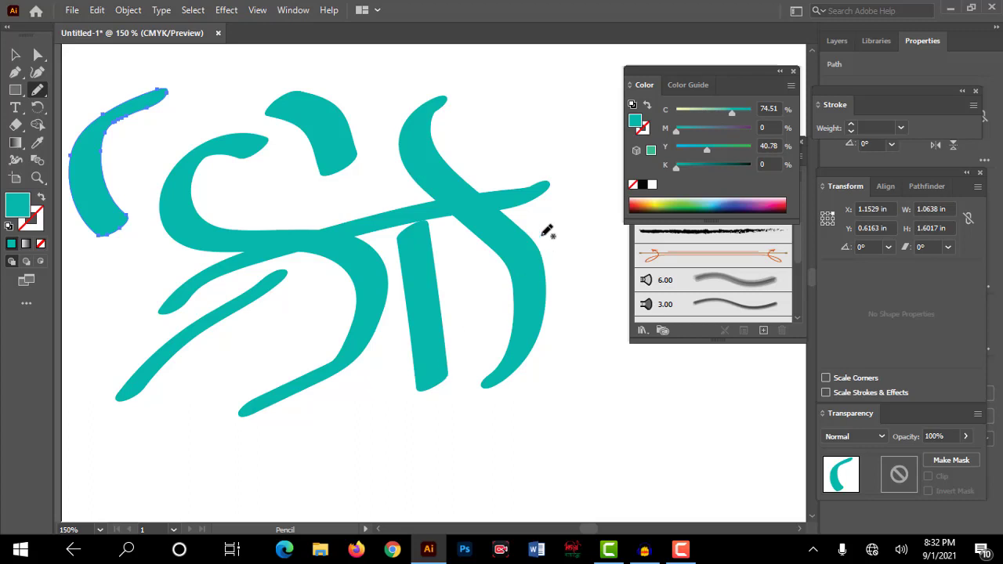
left_click(14, 55)
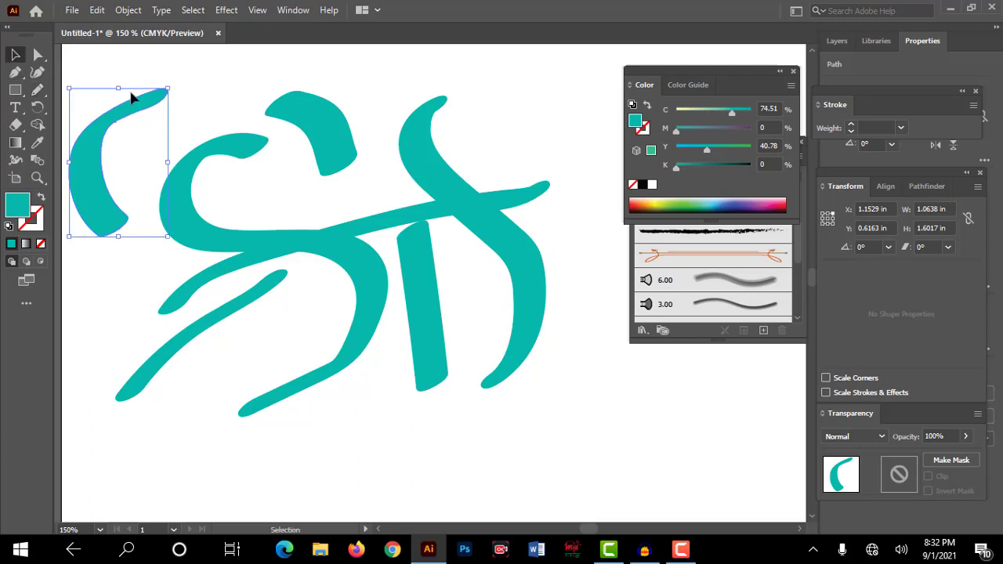
left_click_drag(135, 94, 526, 337)
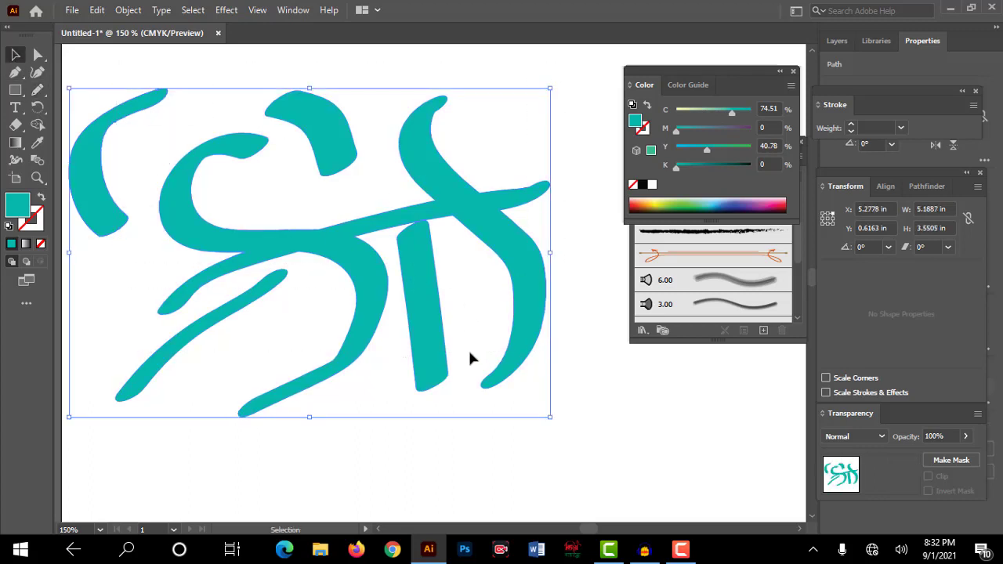
key("Delete")
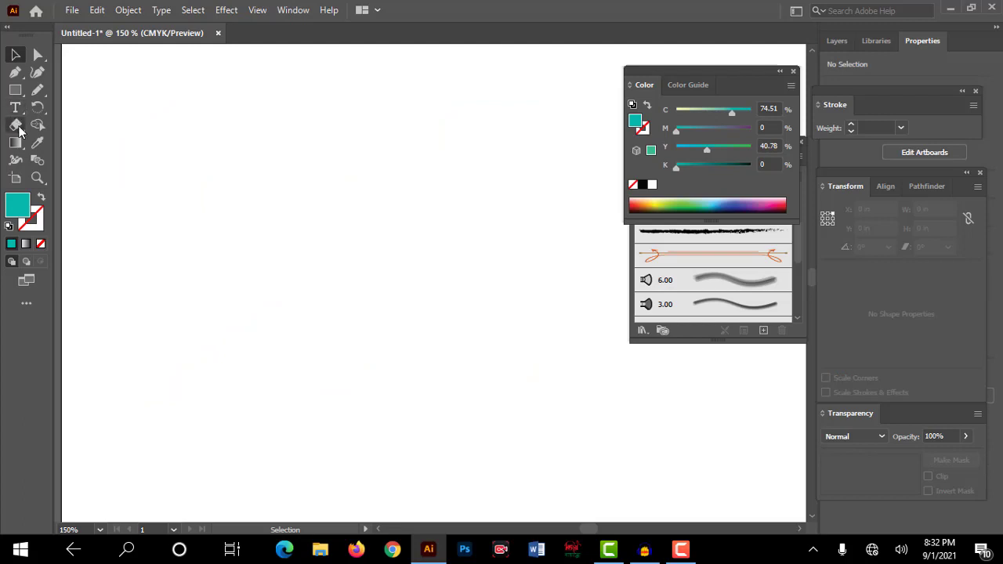
Draw a freehand S curve with the Pencil and colour its stroke green.
left_click_drag(38, 89, 98, 126)
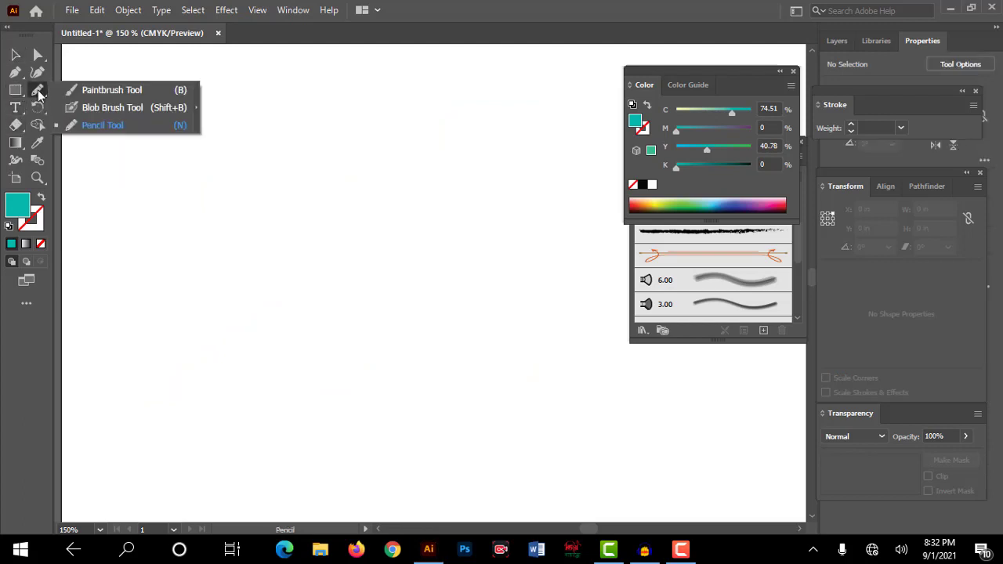
left_click(100, 122)
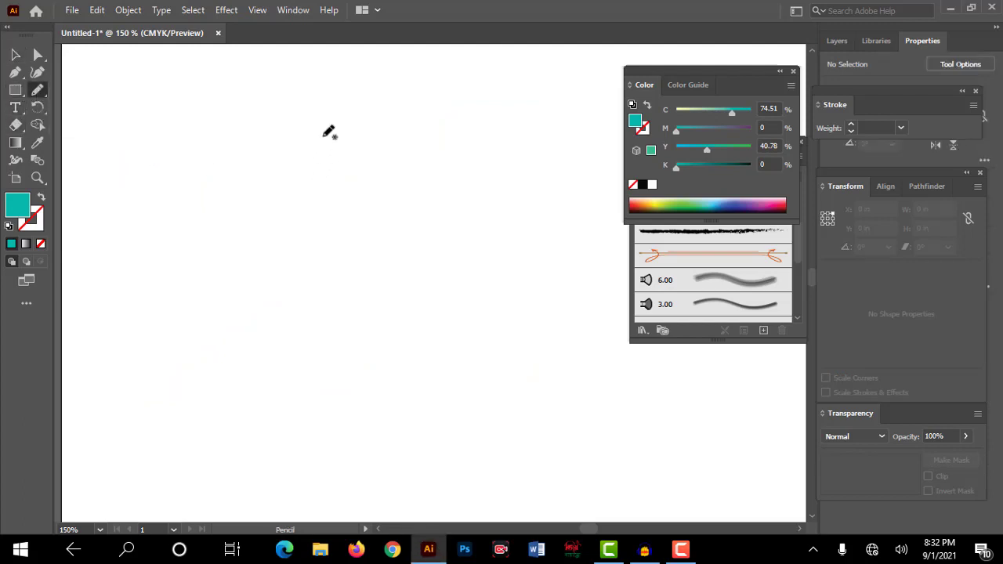
mouse_move(322, 135)
left_mouse_down()
mouse_move(199, 206)
mouse_move(316, 363)
left_mouse_up()
left_click_drag(472, 104, 332, 445)
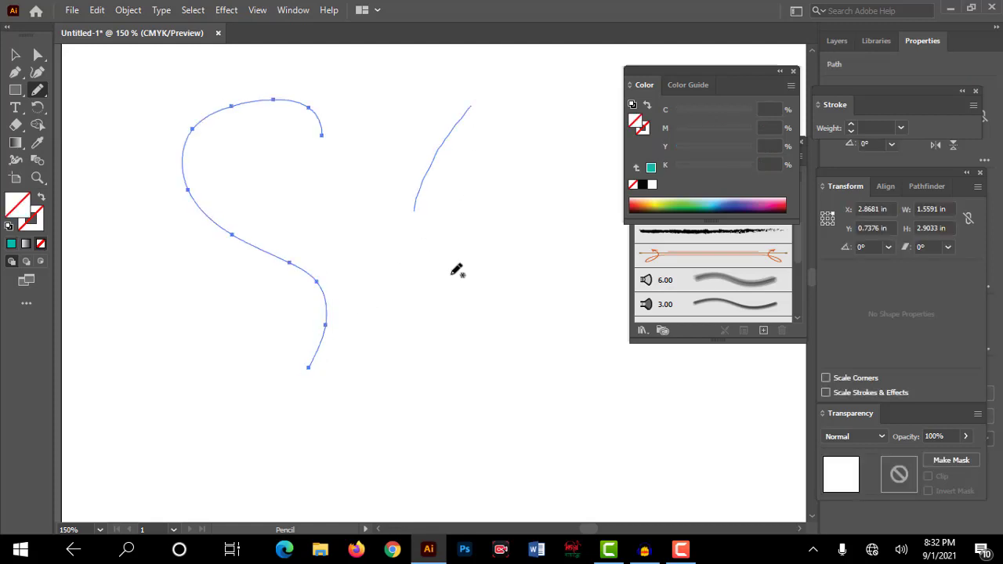
left_click(37, 217)
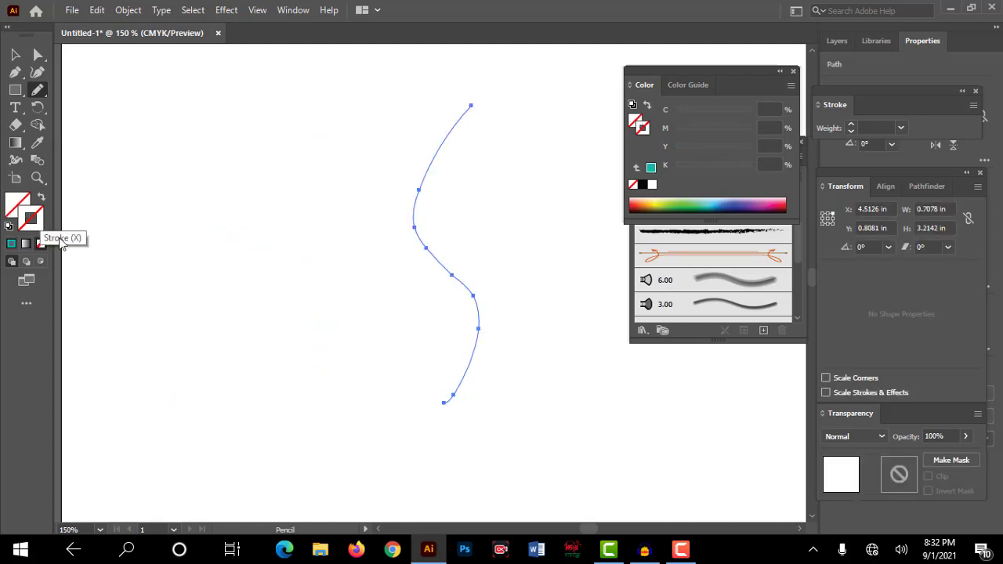
left_click(701, 202)
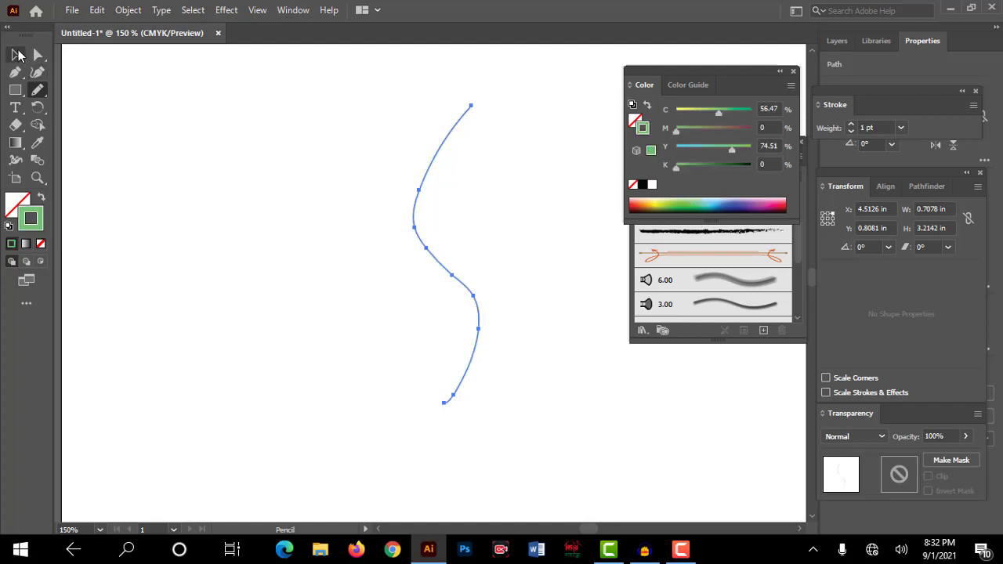
Give the green stroke a 6 pt weight.
left_click(18, 54)
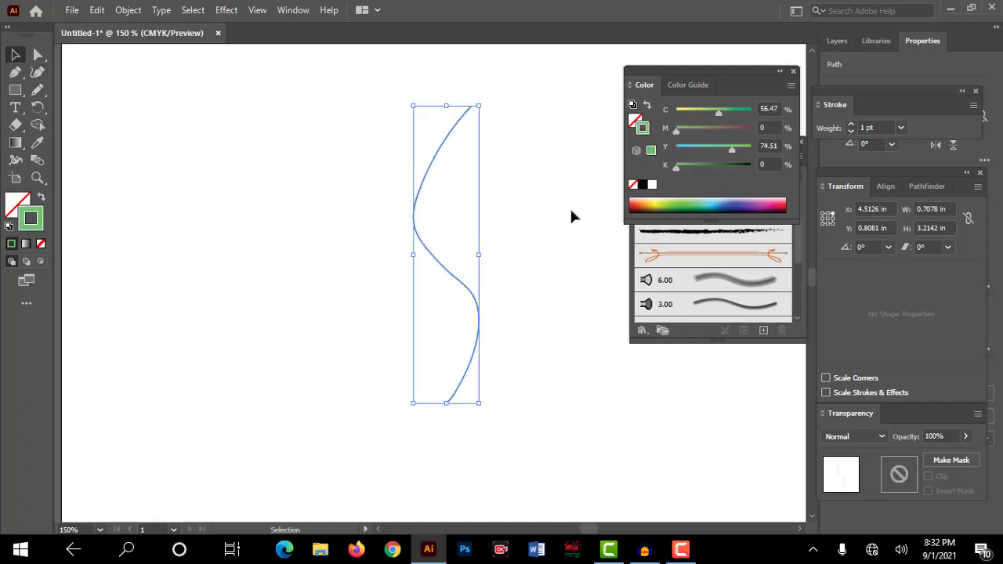
left_click(900, 127)
left_click(918, 272)
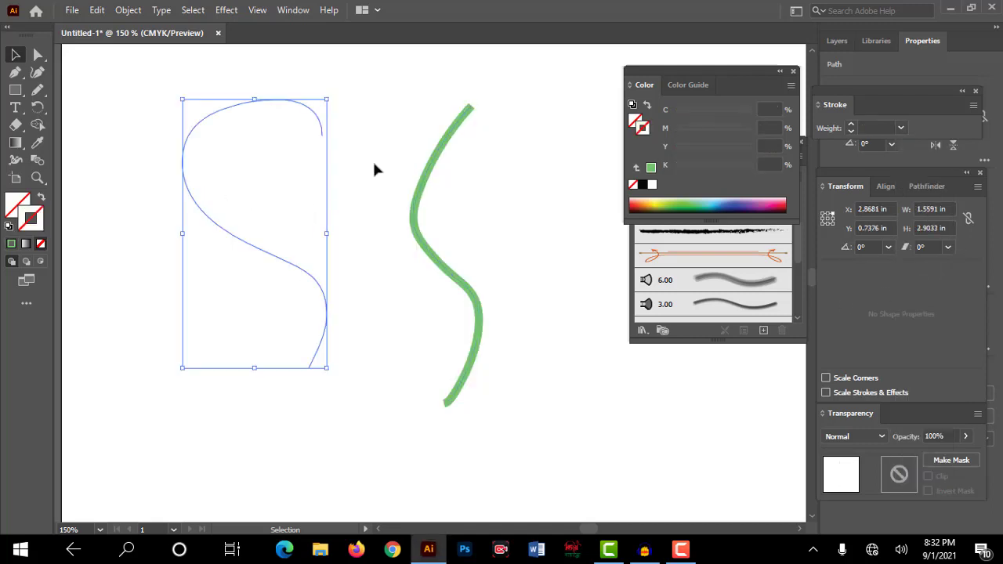
Make the left S curve a 7 pt pink stroke, then deselect it.
left_click(901, 129)
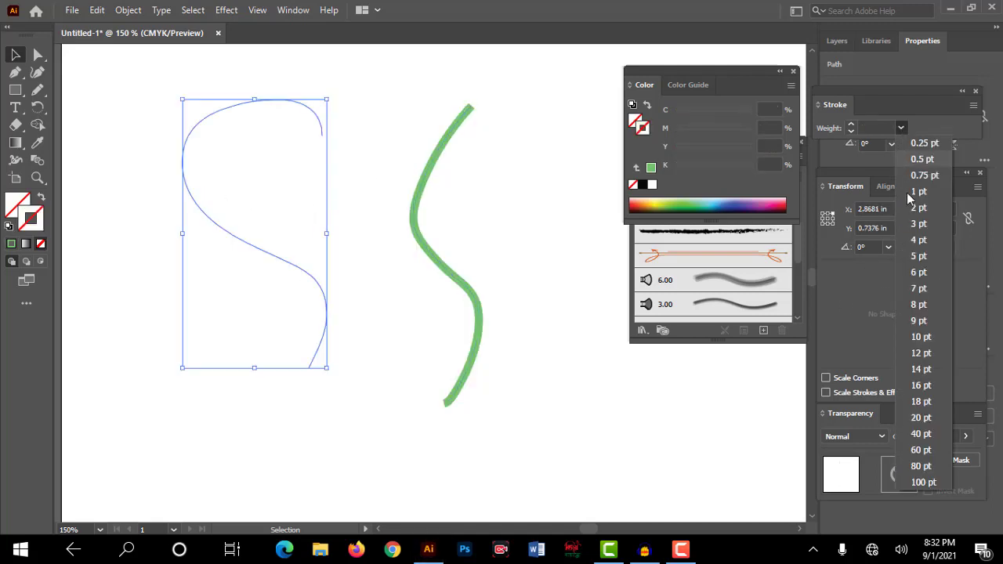
left_click(918, 284)
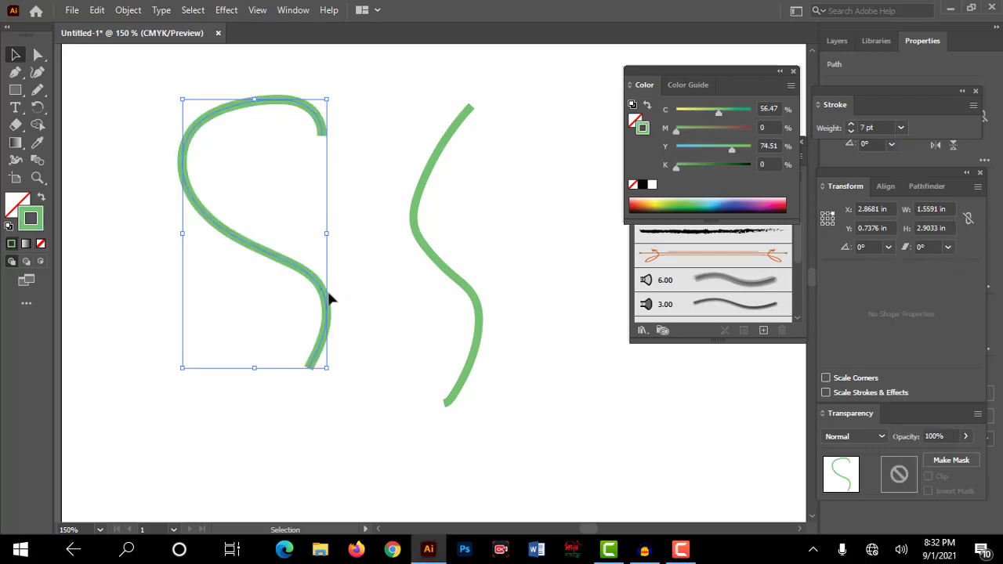
left_click(780, 200)
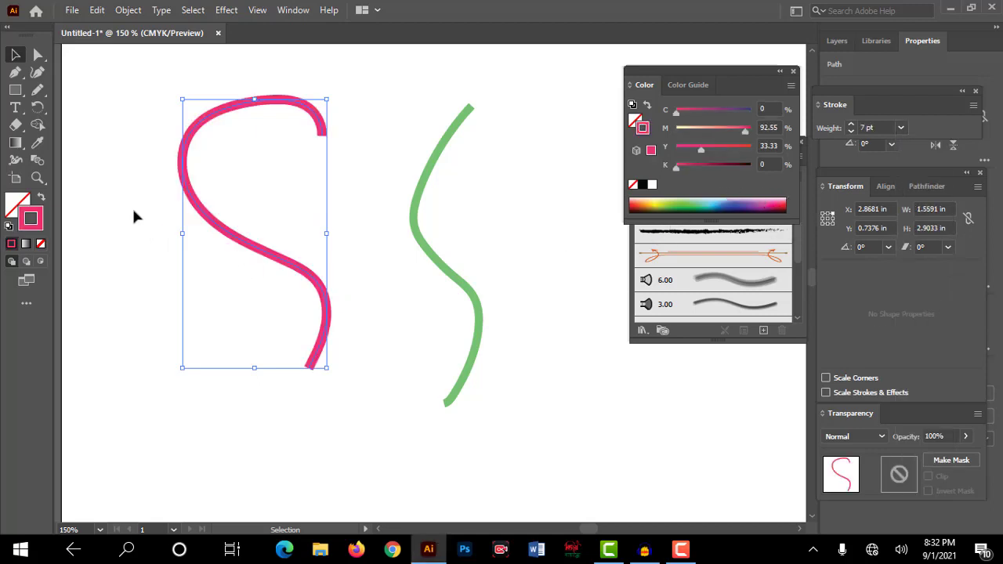
left_click(210, 303)
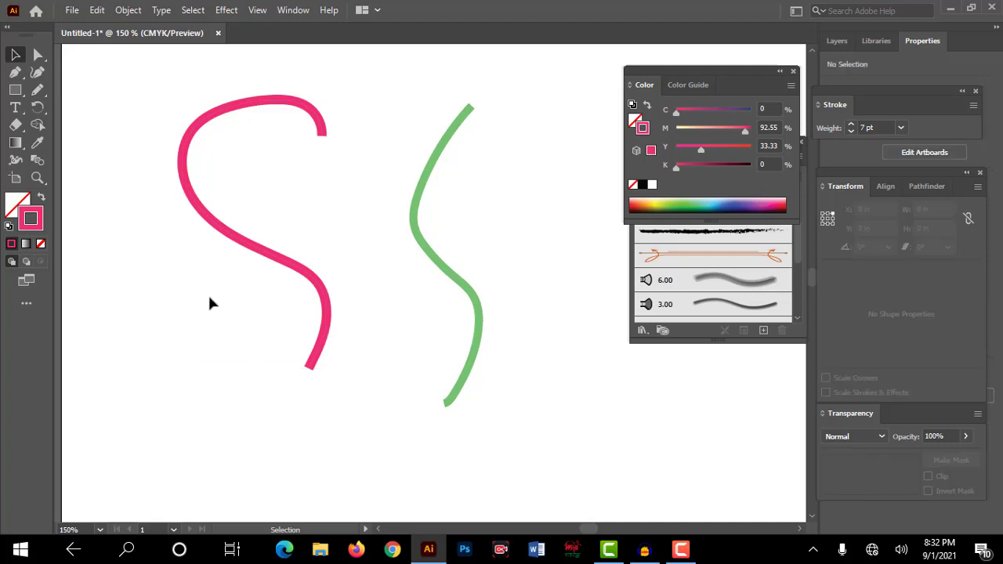
Draw four pink pencil strokes: a left arc, a long middle stroke, a right curve and a rising diagonal.
left_click(38, 94)
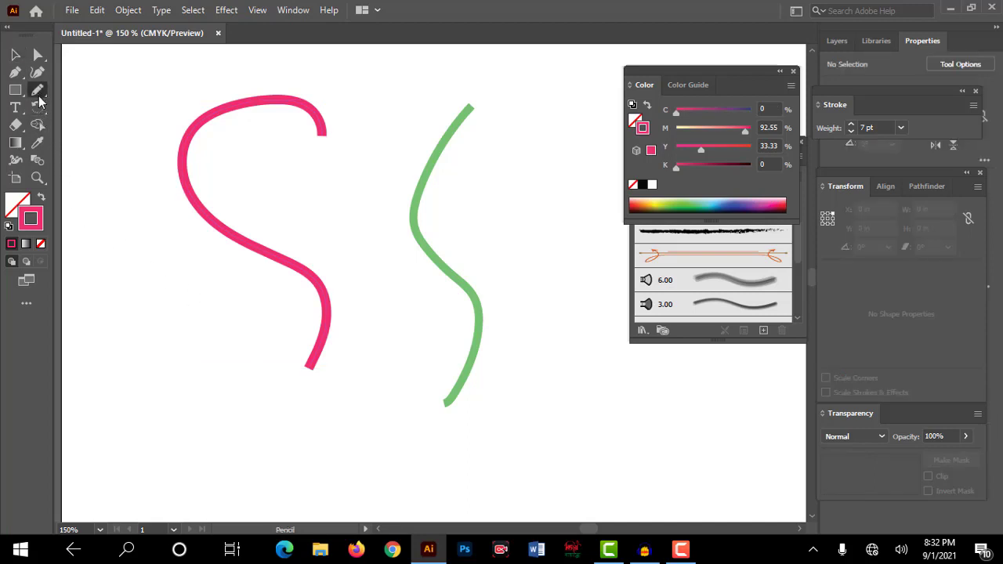
left_click_drag(170, 92, 269, 376)
left_click_drag(347, 109, 328, 489)
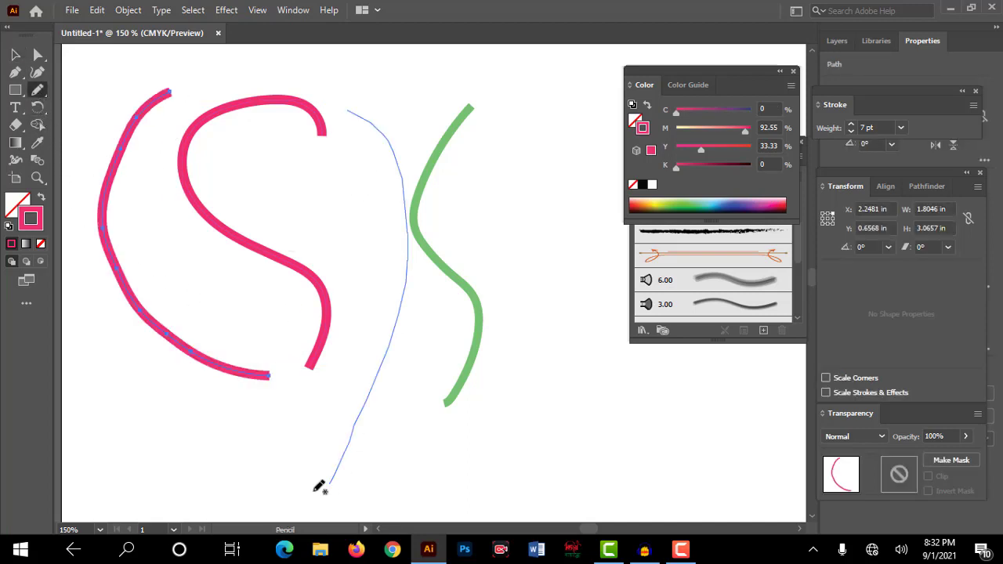
left_click_drag(525, 174, 501, 492)
left_click_drag(179, 419, 626, 249)
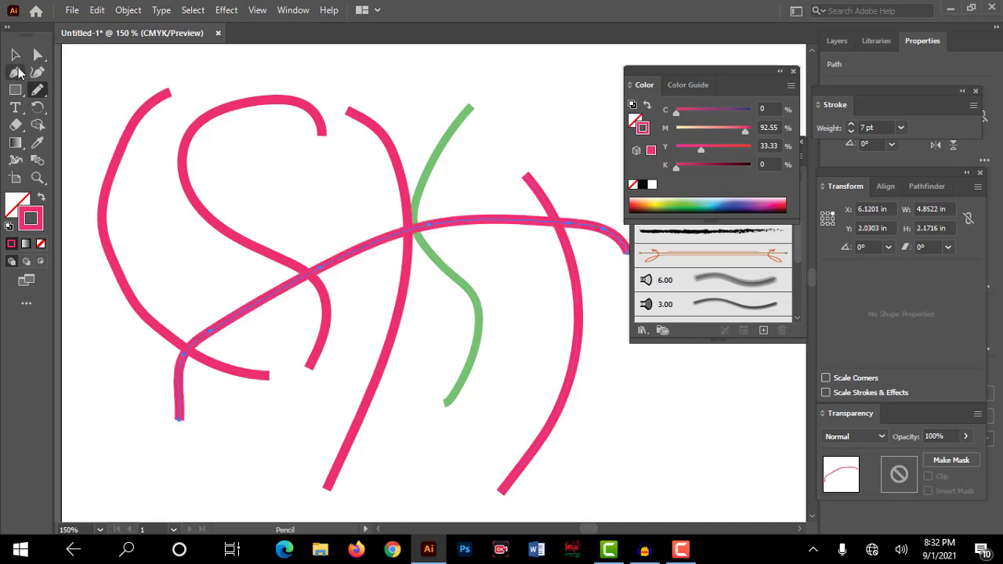
Move the crossing stroke down-left, the green stroke left and the right pink stroke up.
left_click(15, 55)
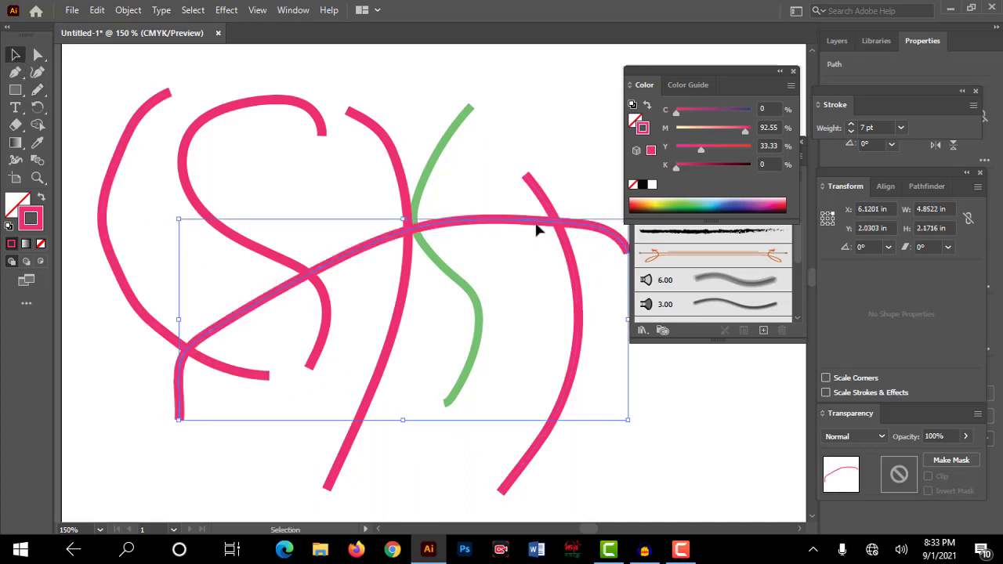
left_click_drag(507, 222, 491, 302)
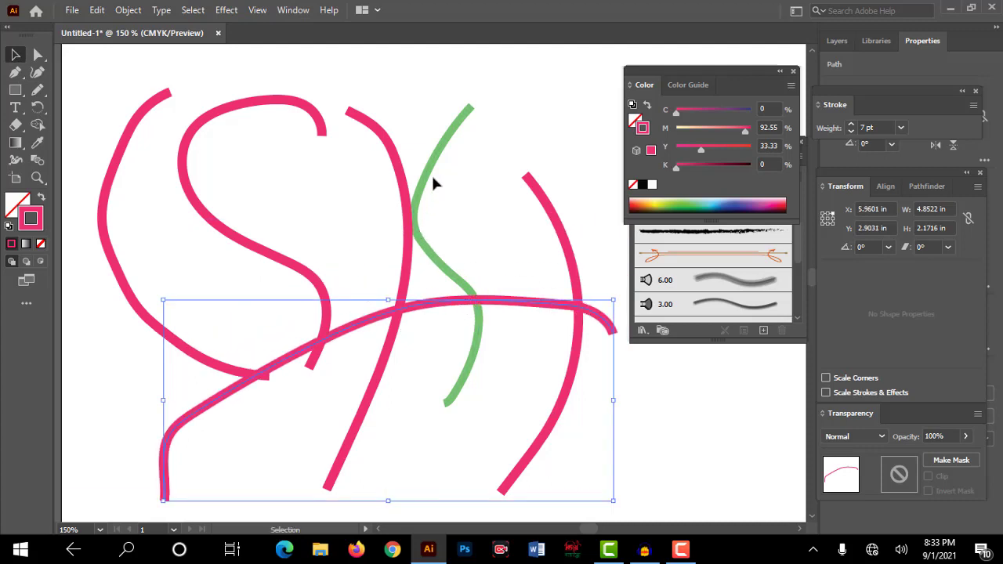
left_click_drag(436, 180, 413, 185)
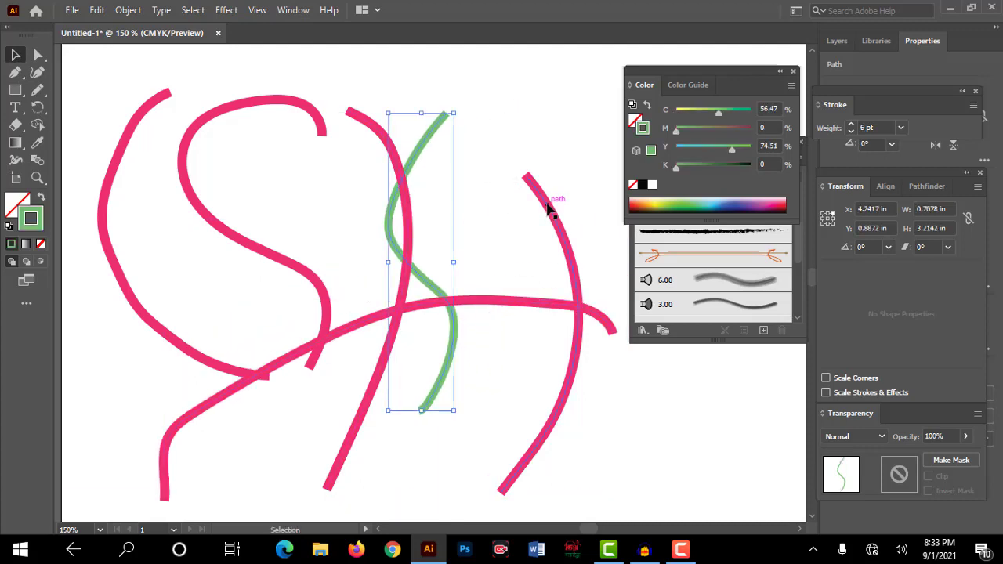
left_click_drag(548, 209, 542, 162)
left_click(336, 212)
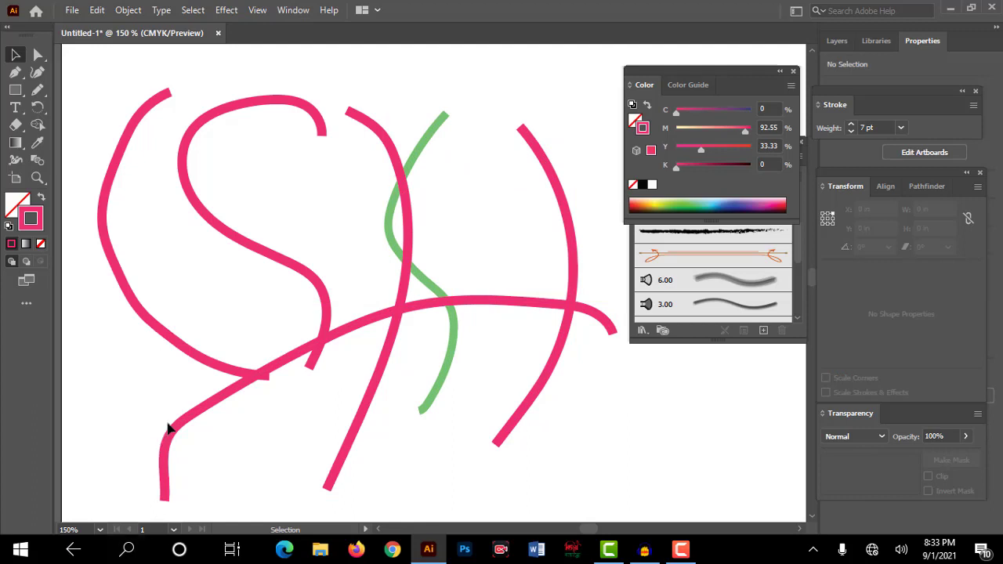
Marquee-select all the strokes and delete them.
left_click_drag(117, 375, 598, 413)
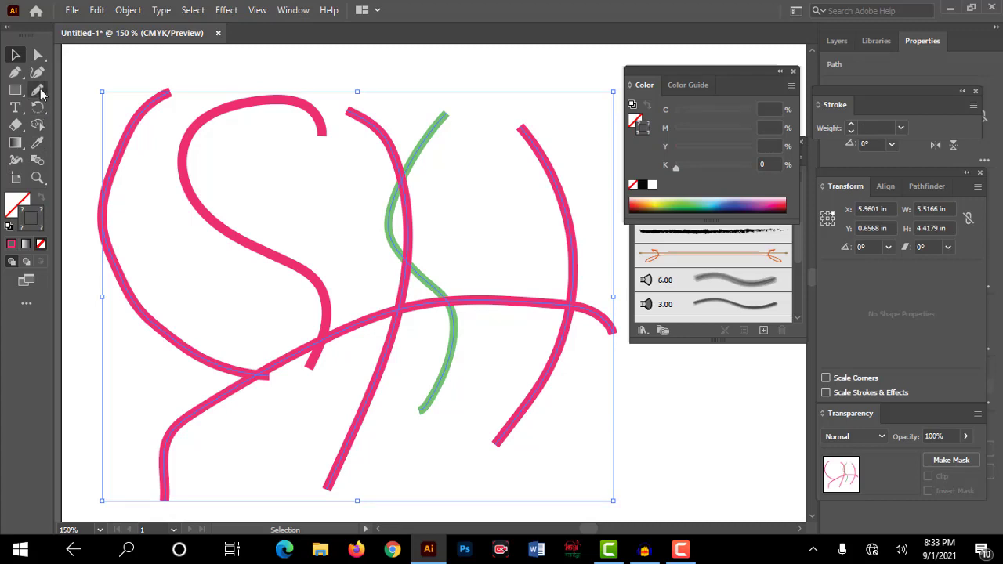
left_click_drag(40, 92, 107, 127)
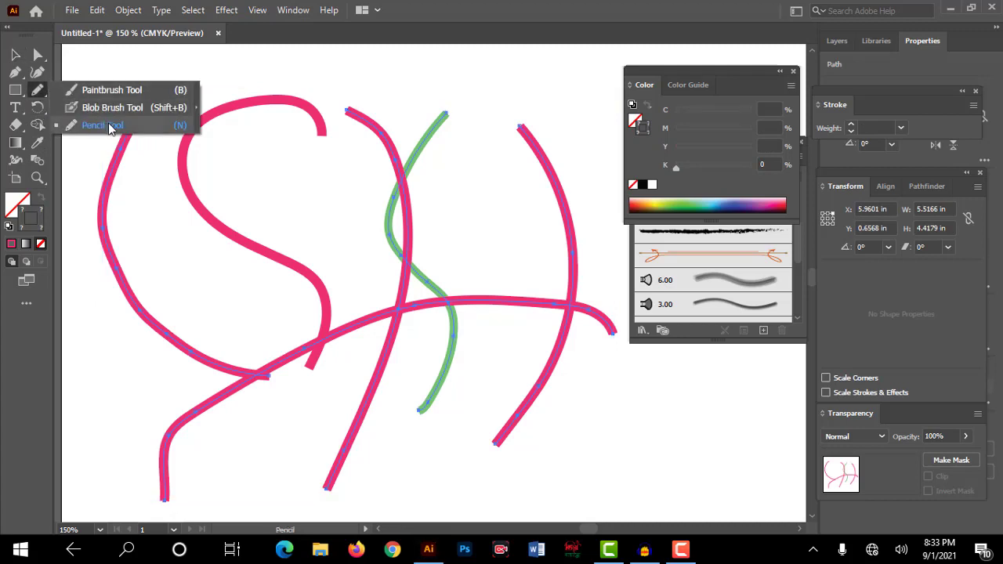
left_click(16, 55)
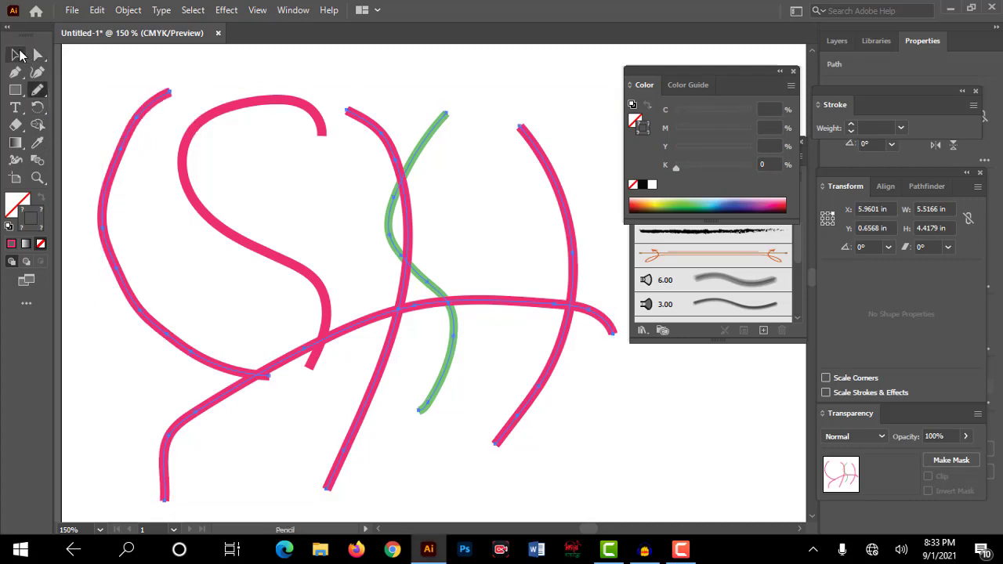
left_click_drag(106, 64, 642, 347)
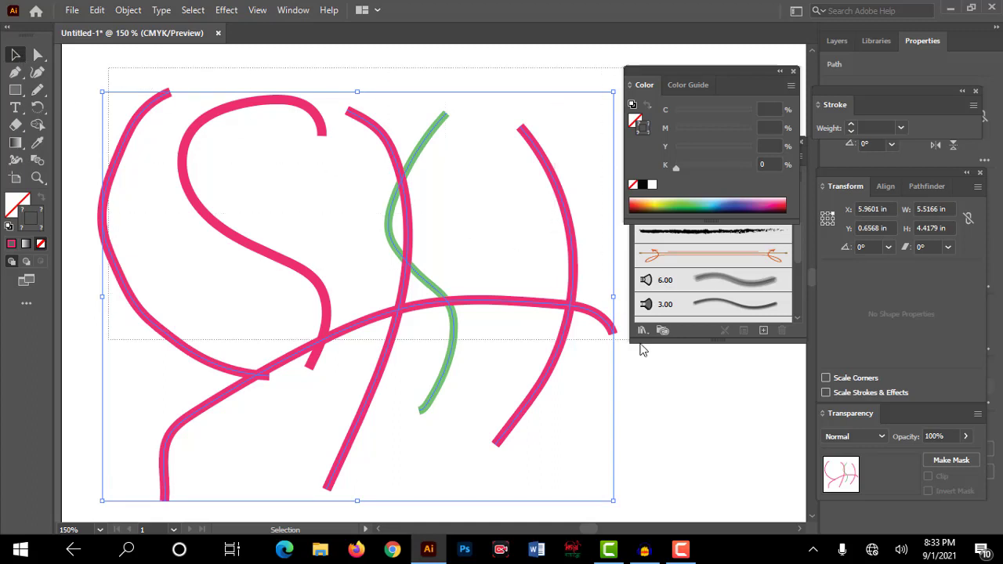
key("Delete")
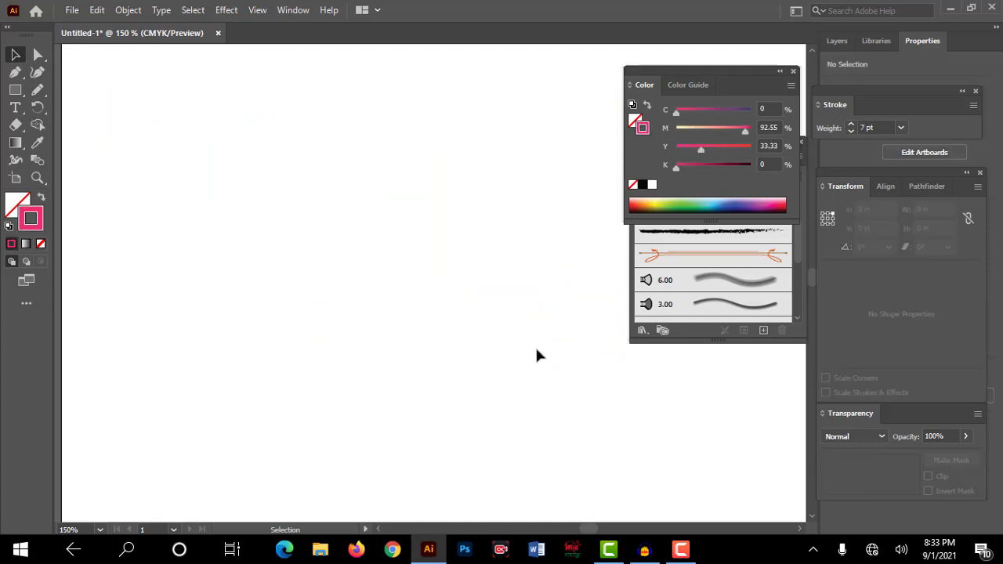
Draw a curved pencil stroke and try the 6.00, charcoal, 4.50 and 3.00 brushes on it.
left_click(37, 89)
left_click_drag(225, 146, 374, 299)
left_click_drag(405, 349, 410, 357)
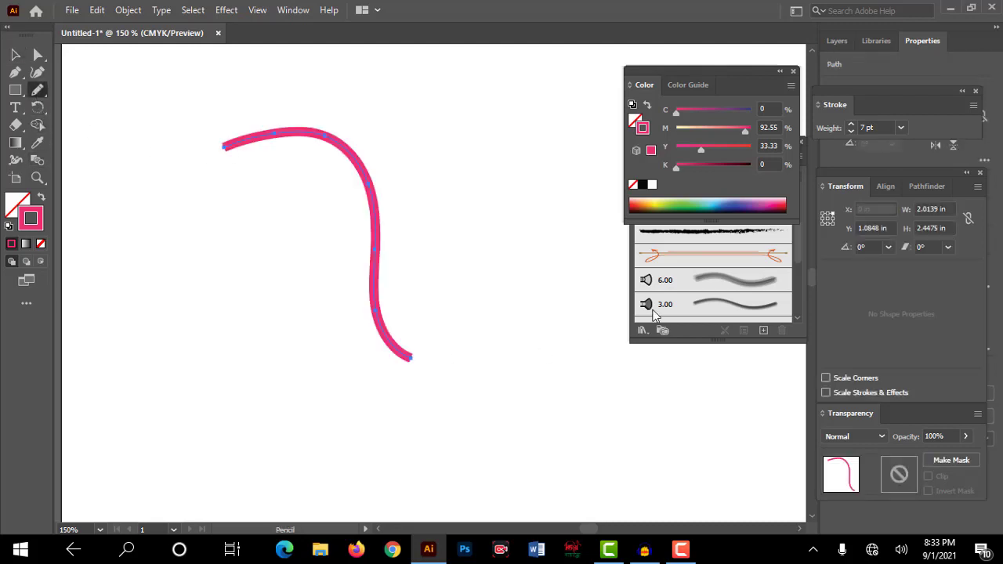
left_click(732, 280)
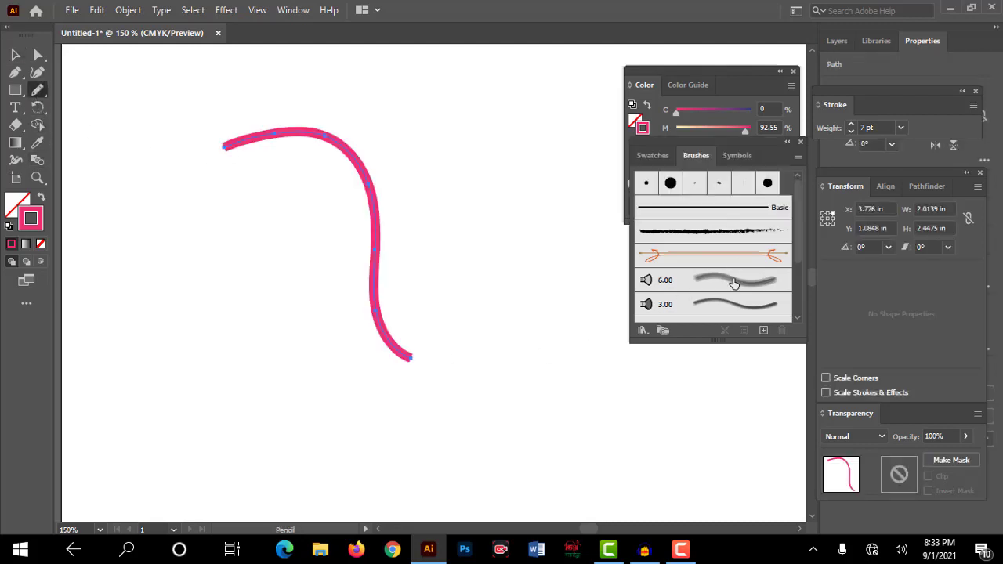
left_click(705, 232)
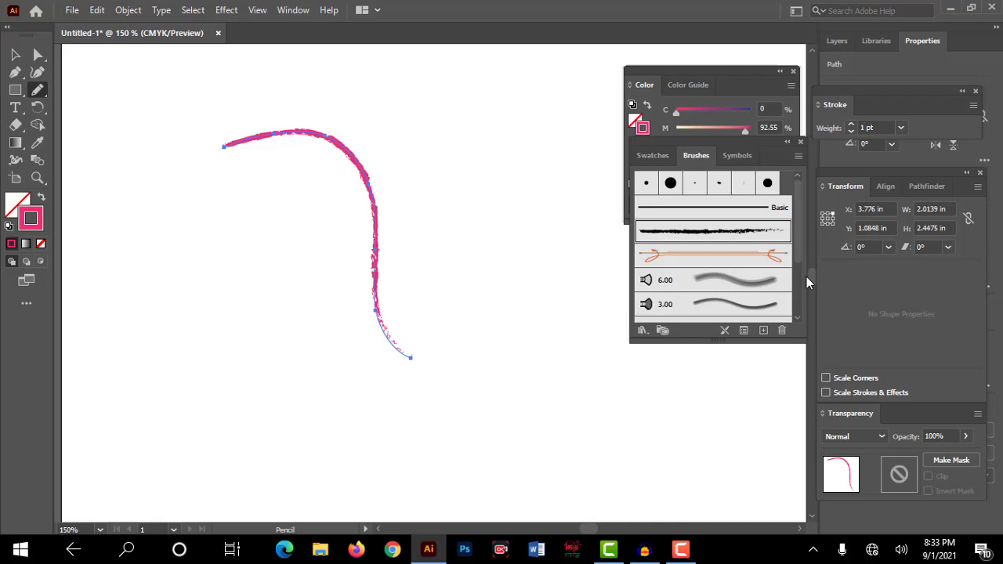
left_click_drag(799, 255, 800, 290)
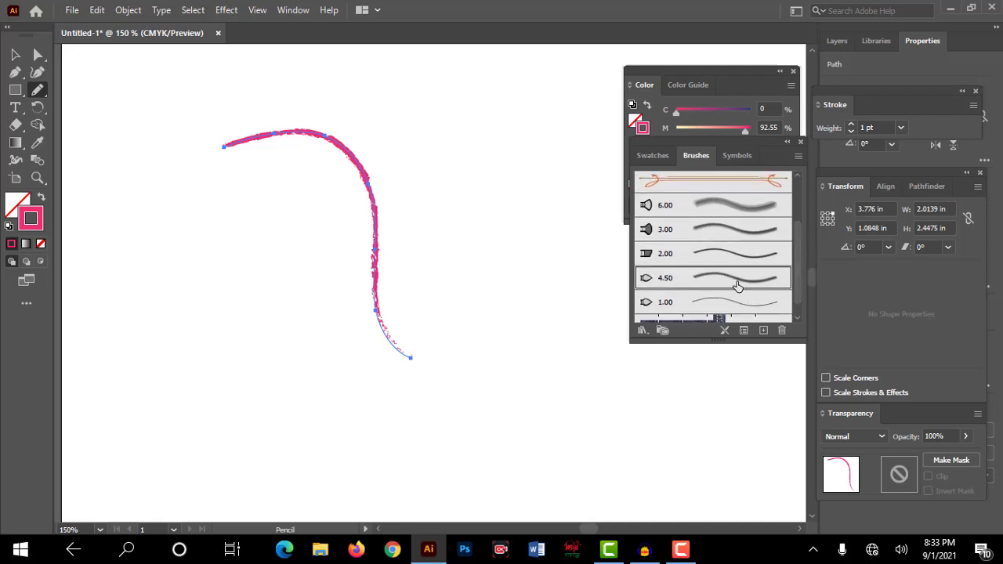
left_click(738, 281)
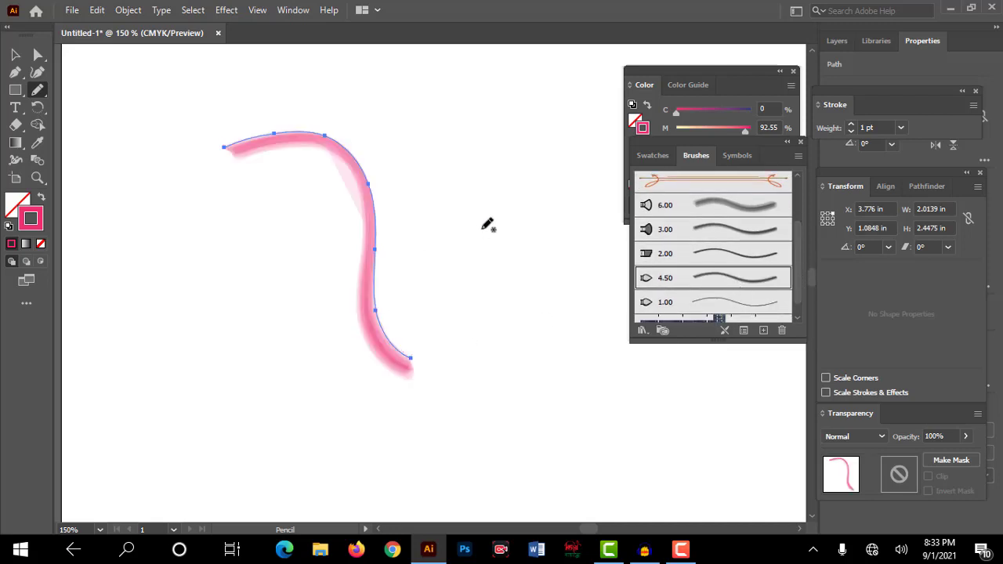
left_click(727, 232)
Draw three more thin strokes and apply the 6.00 charcoal, then arrow-ended brush to the middle one.
left_click_drag(420, 131, 531, 304)
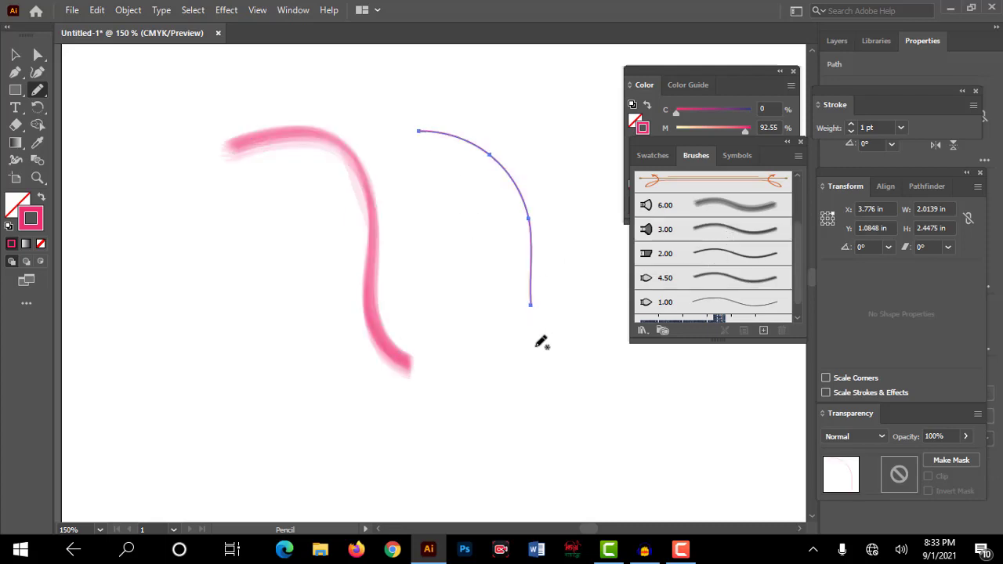
left_click_drag(250, 277, 150, 325)
left_click_drag(324, 427, 310, 209)
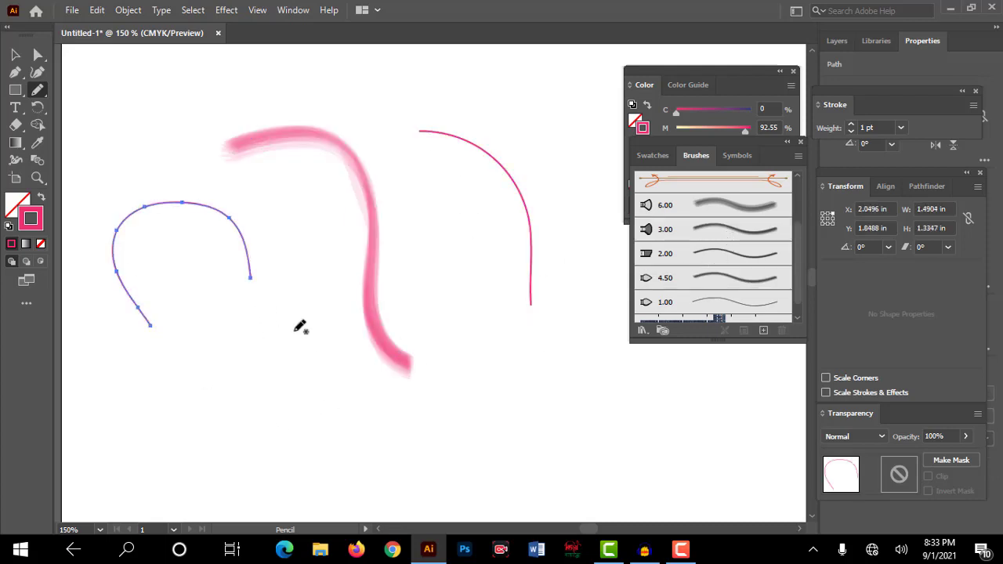
left_click(765, 206)
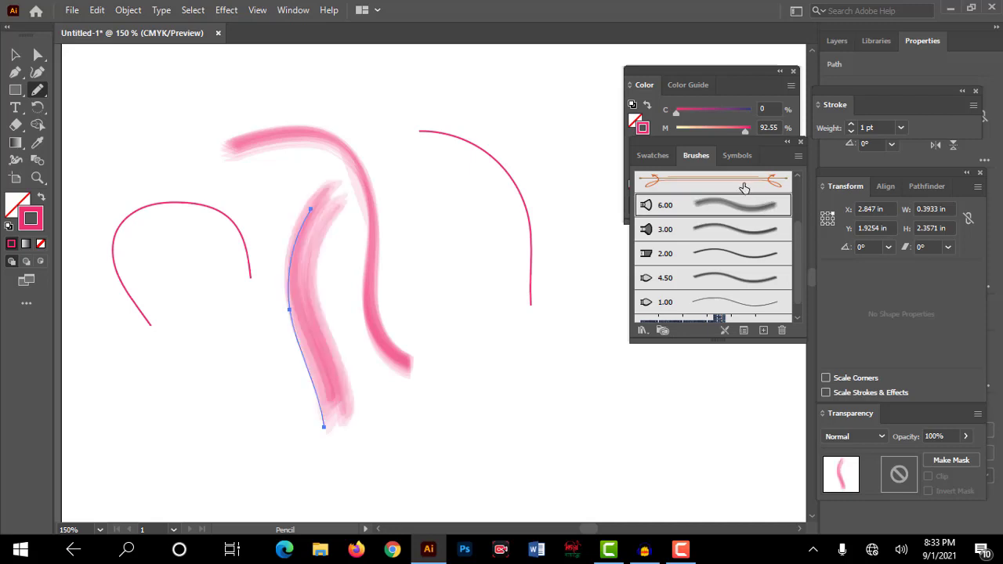
left_click(721, 181)
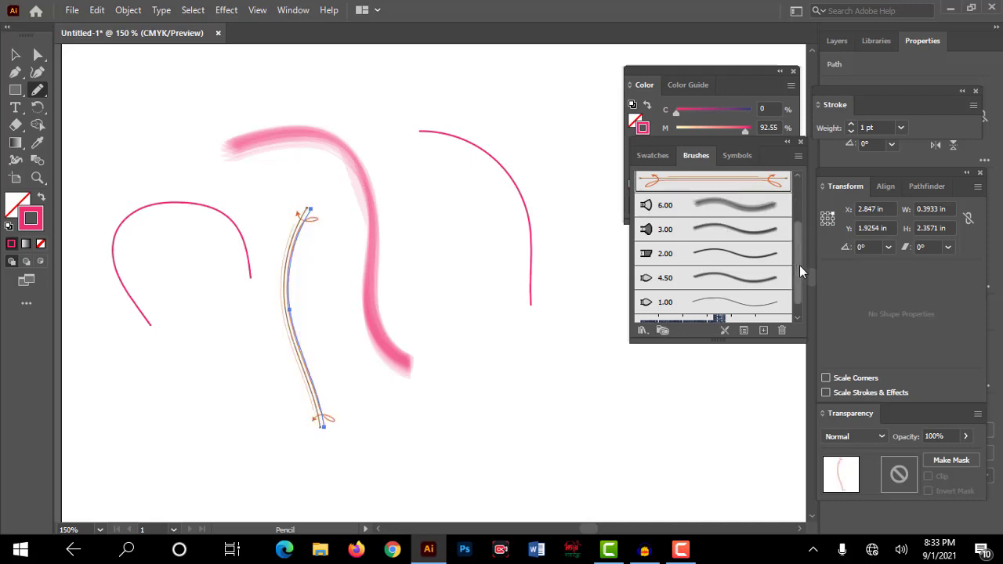
Cycle the middle stroke through calligraphic, Basic and round brushes, ending thick, then select all strokes.
scroll(799, 265, "up", 2)
left_click(718, 182)
left_click(670, 183)
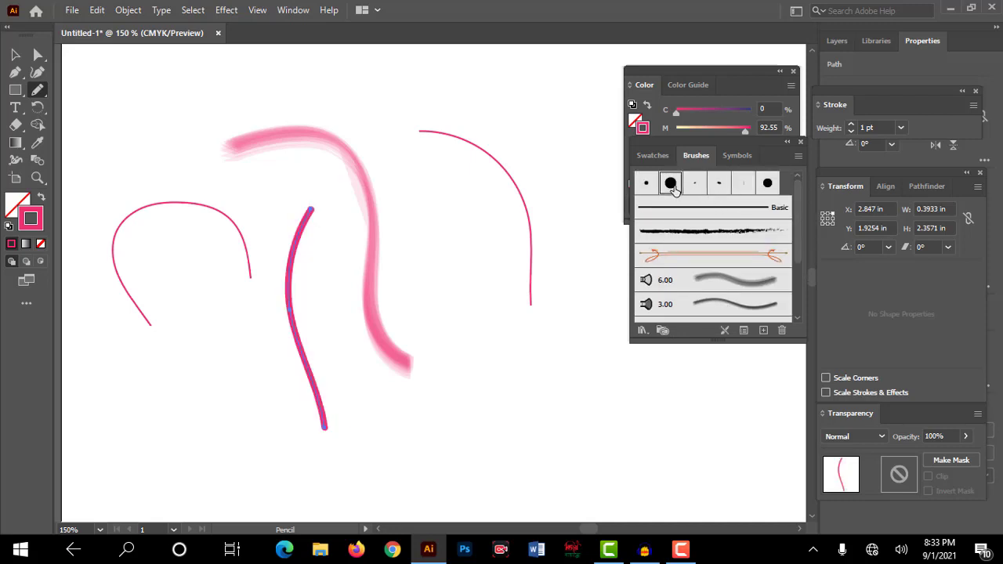
left_click(646, 182)
left_click(743, 183)
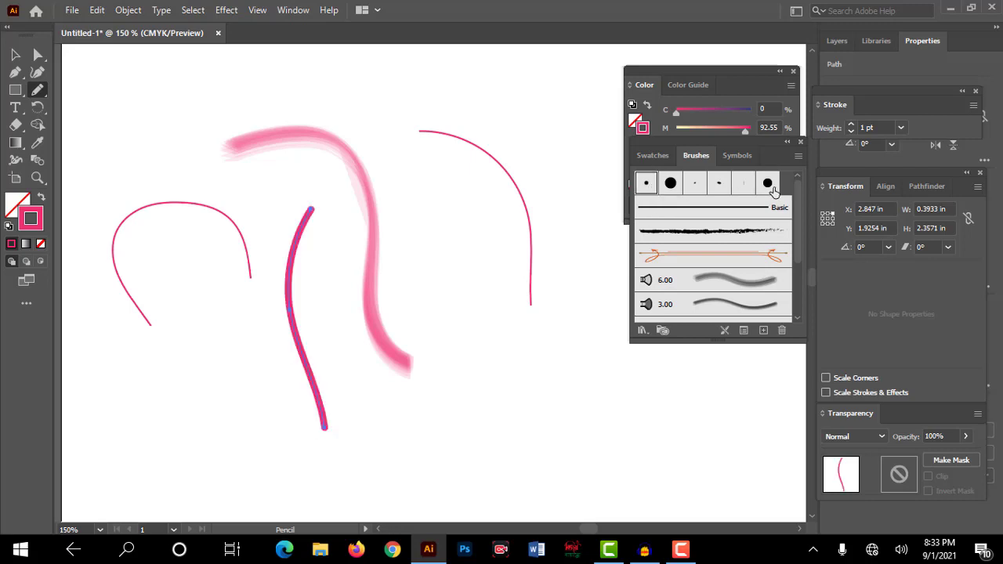
left_click(767, 183)
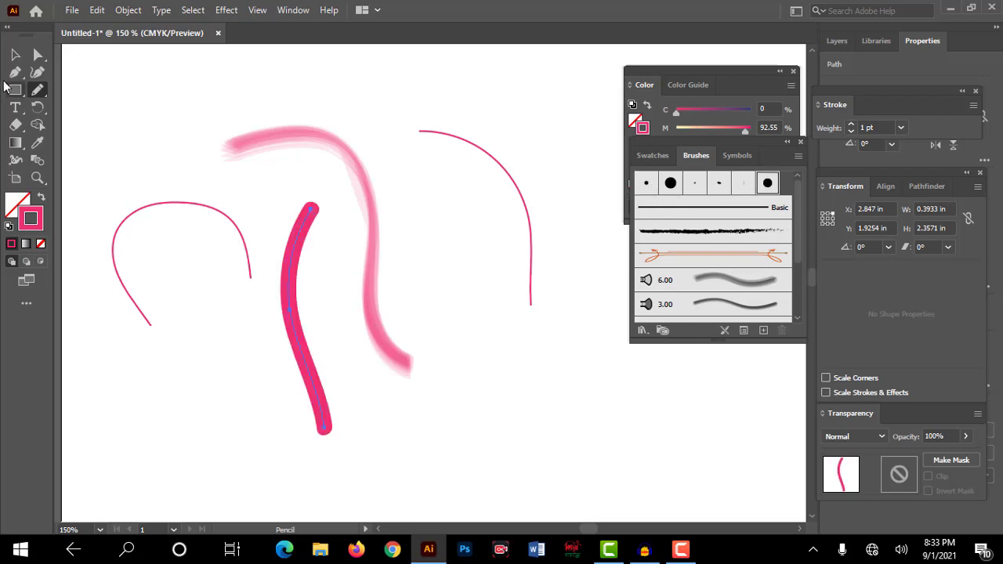
left_click(15, 54)
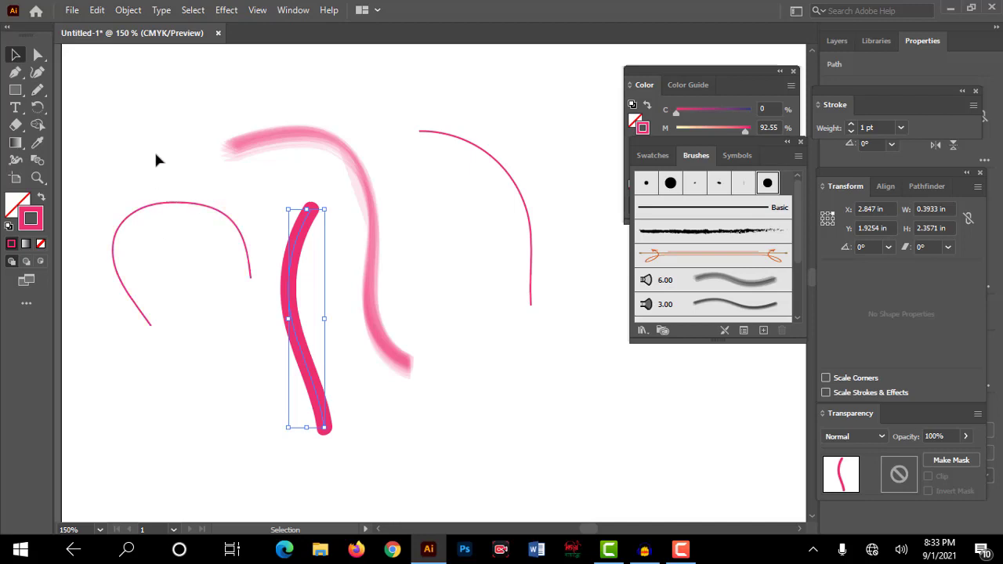
left_click_drag(155, 142, 539, 296)
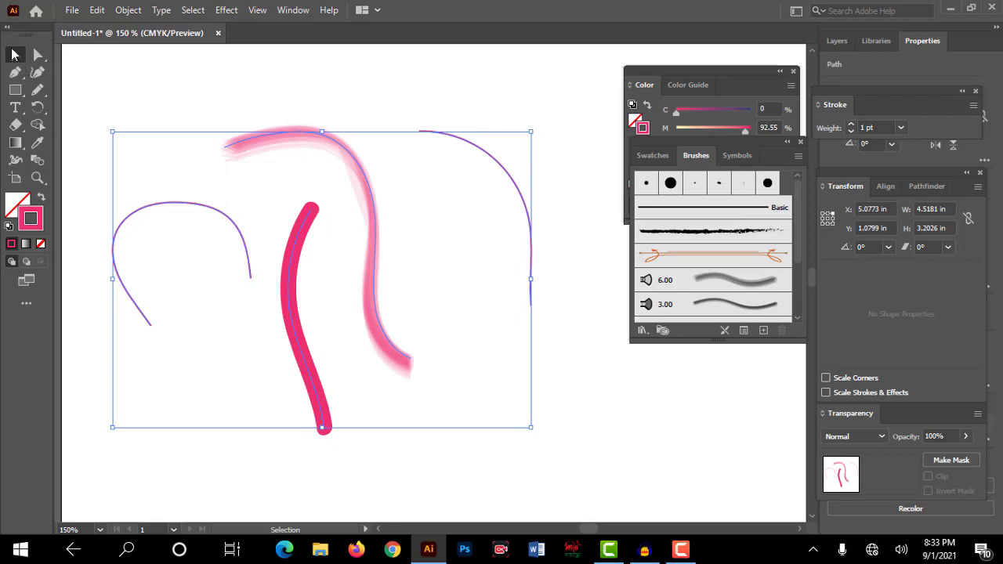
key("Delete")
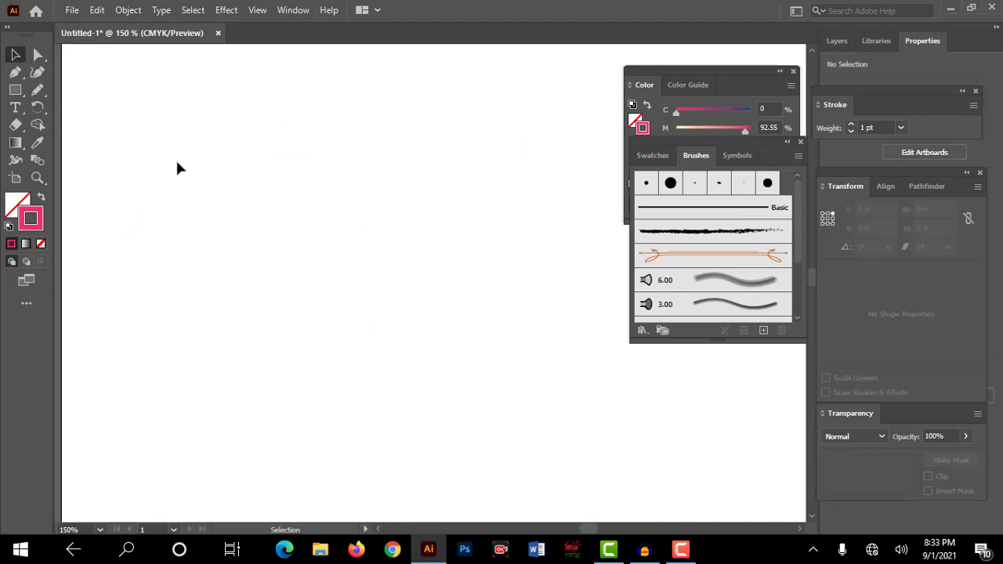